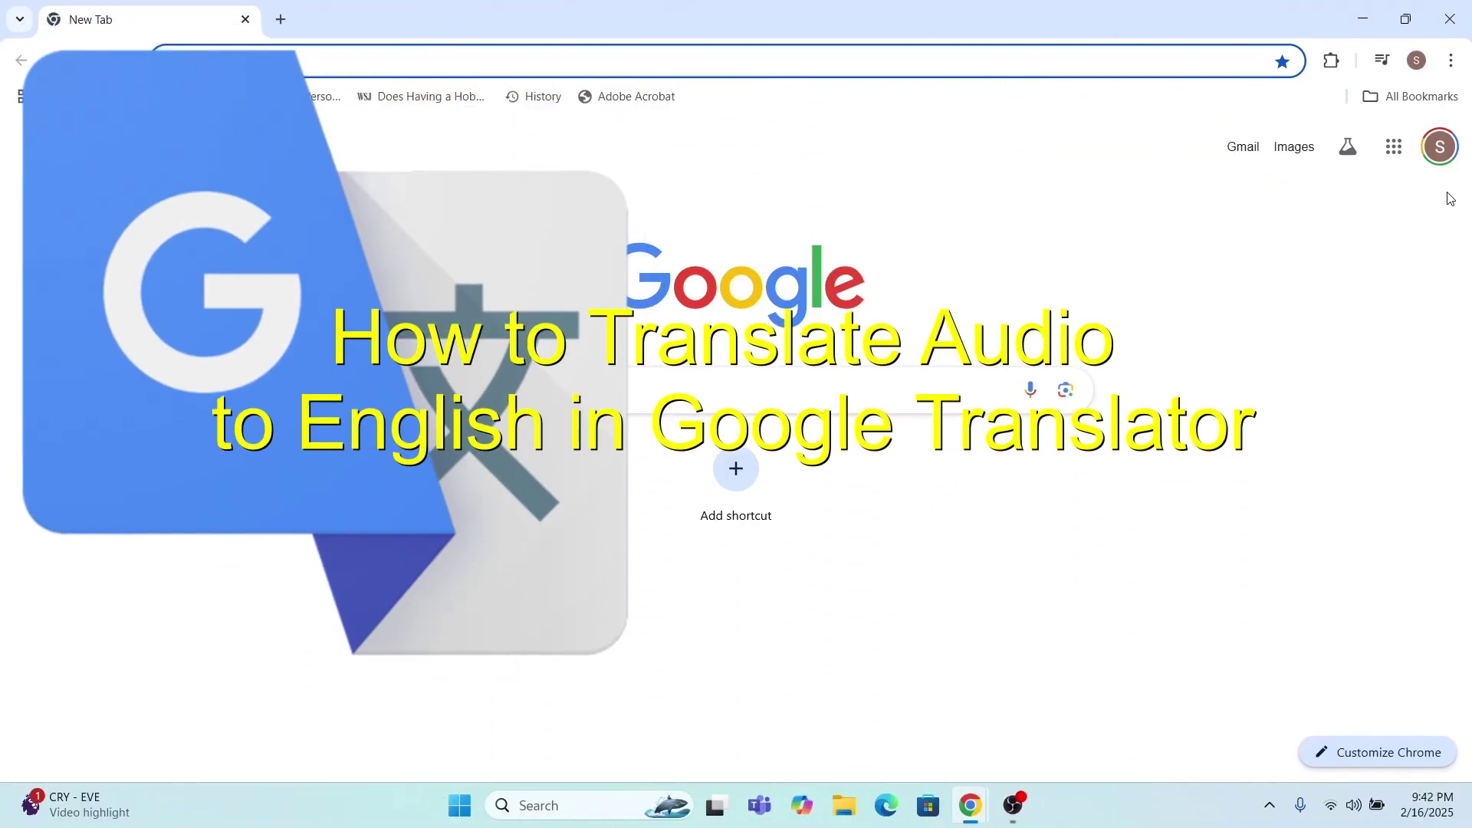
# Search Google for 'google translate' to load the Hindi-to-English translator widget.
pyautogui.write('google translate')
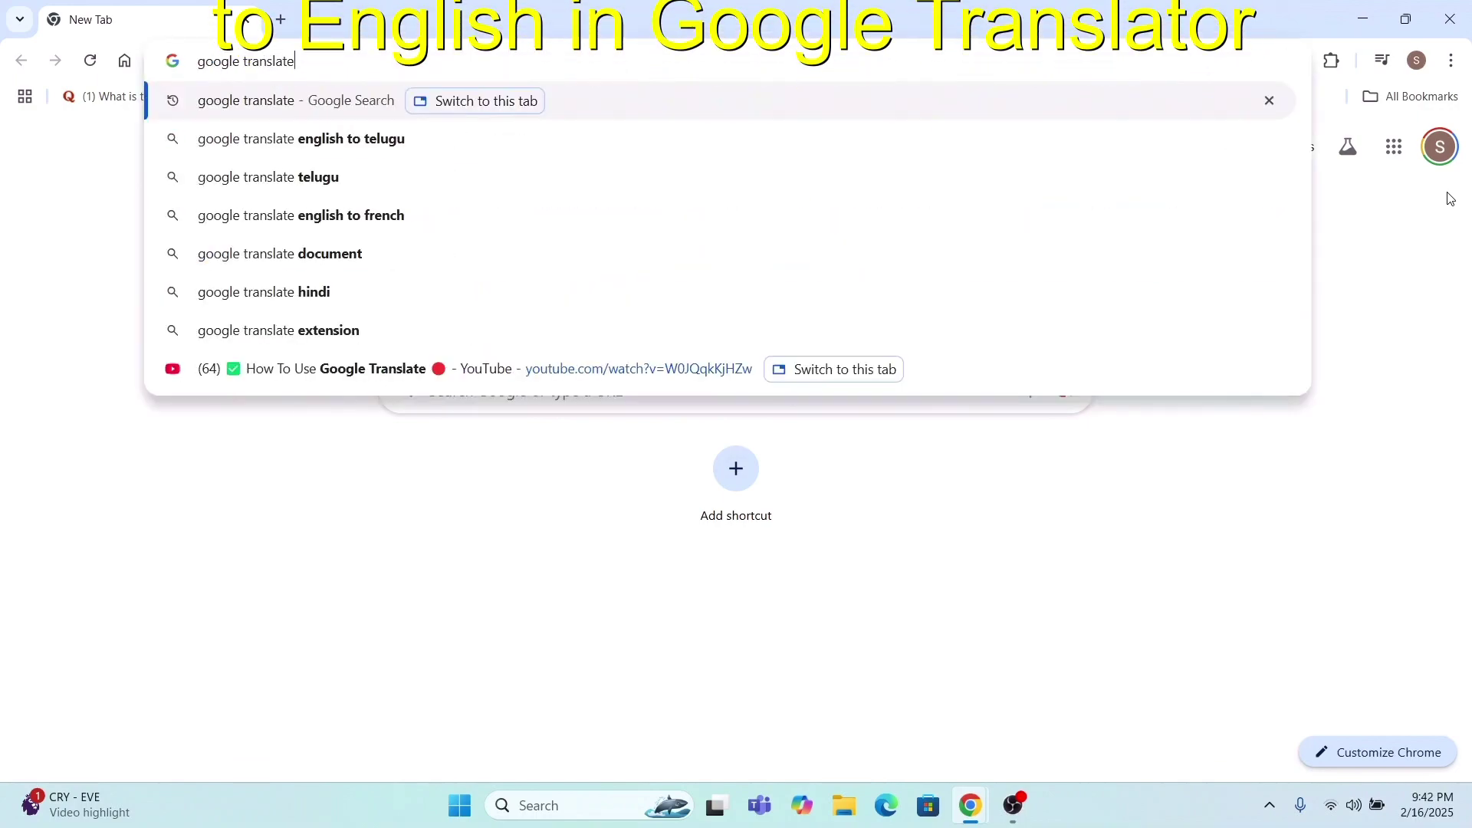
pyautogui.press('Return')
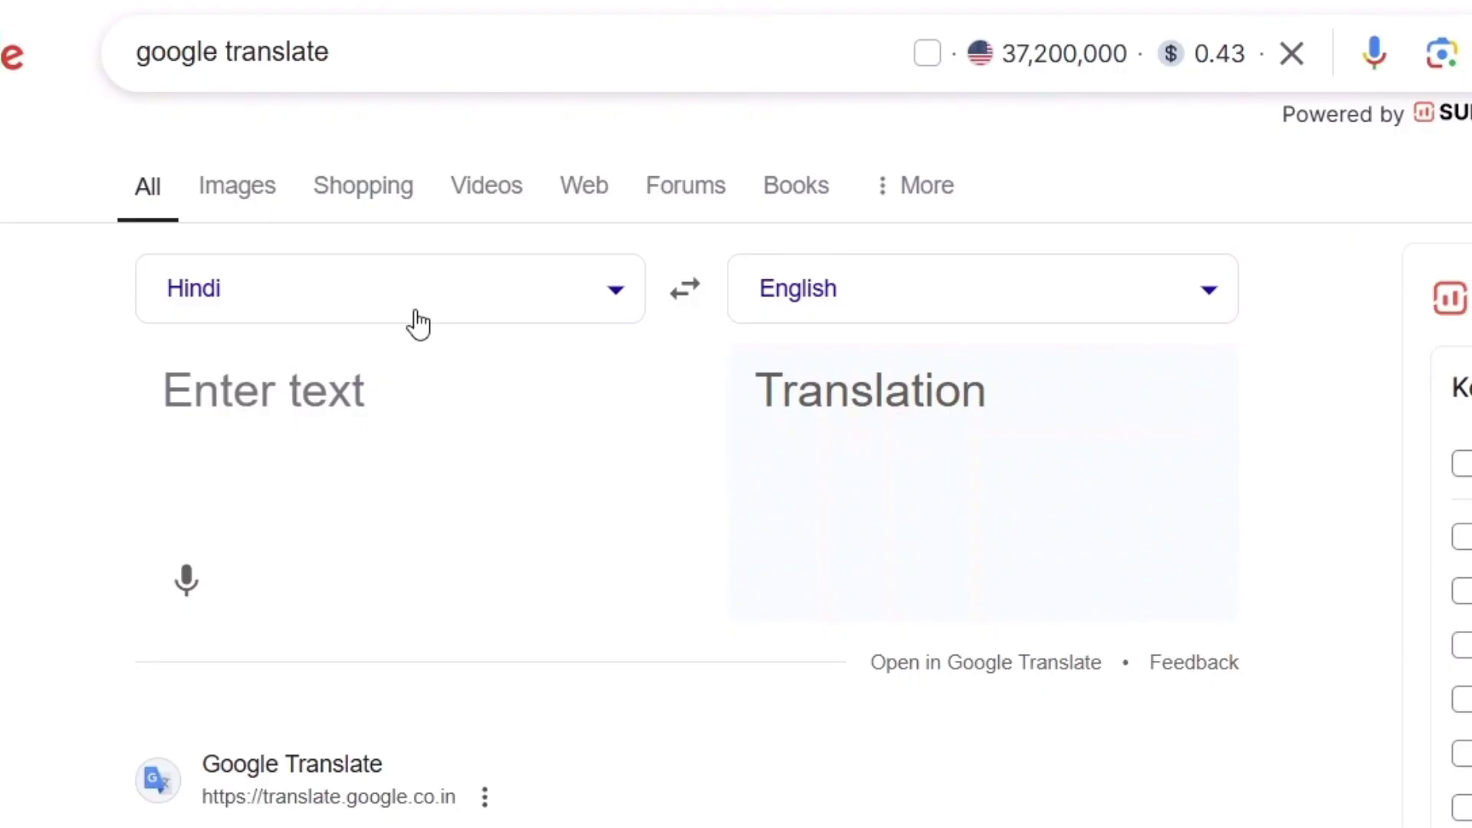
pyautogui.click(376, 311)
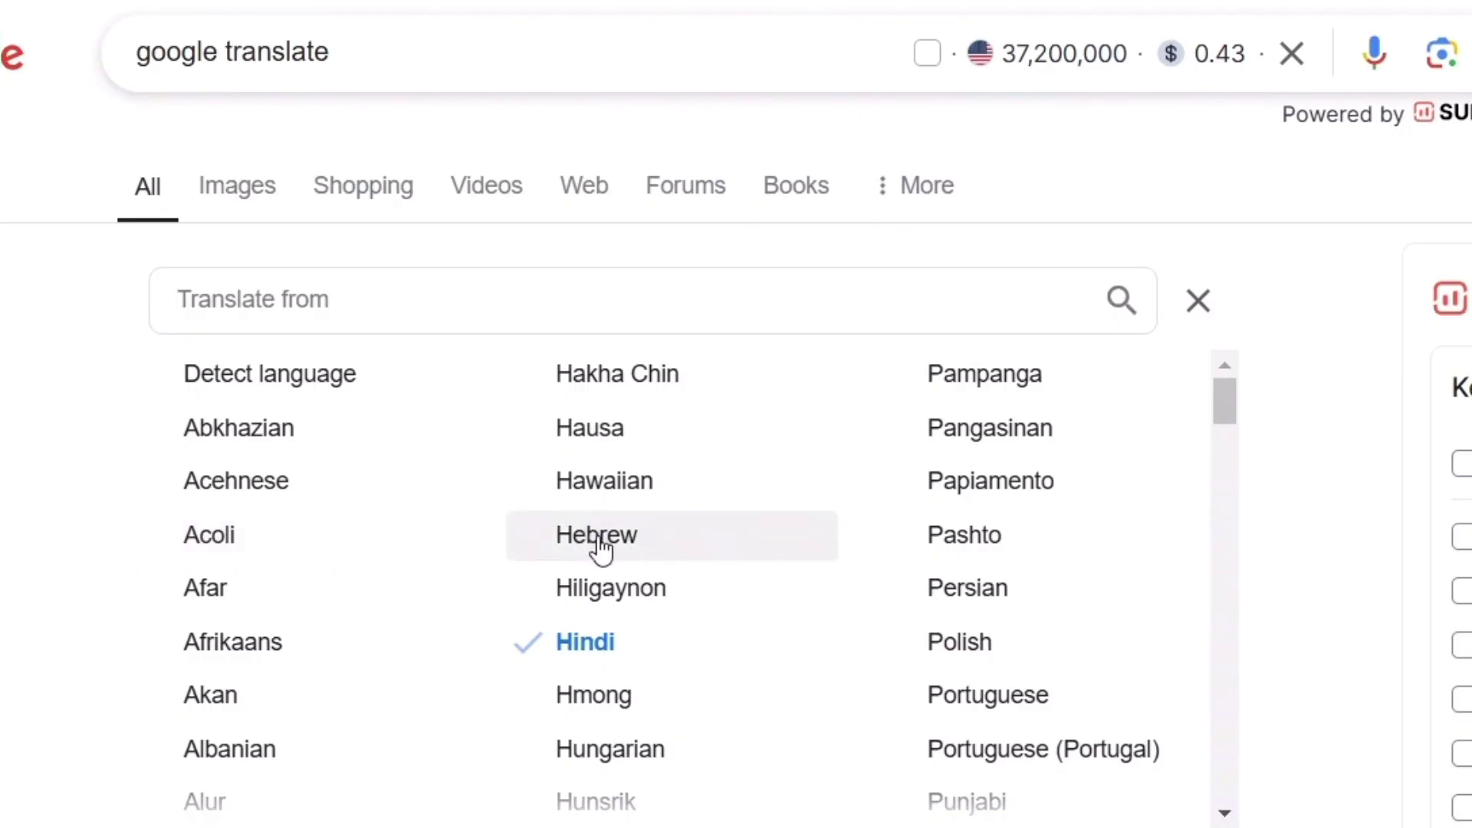
pyautogui.scroll(-2, 603, 556)
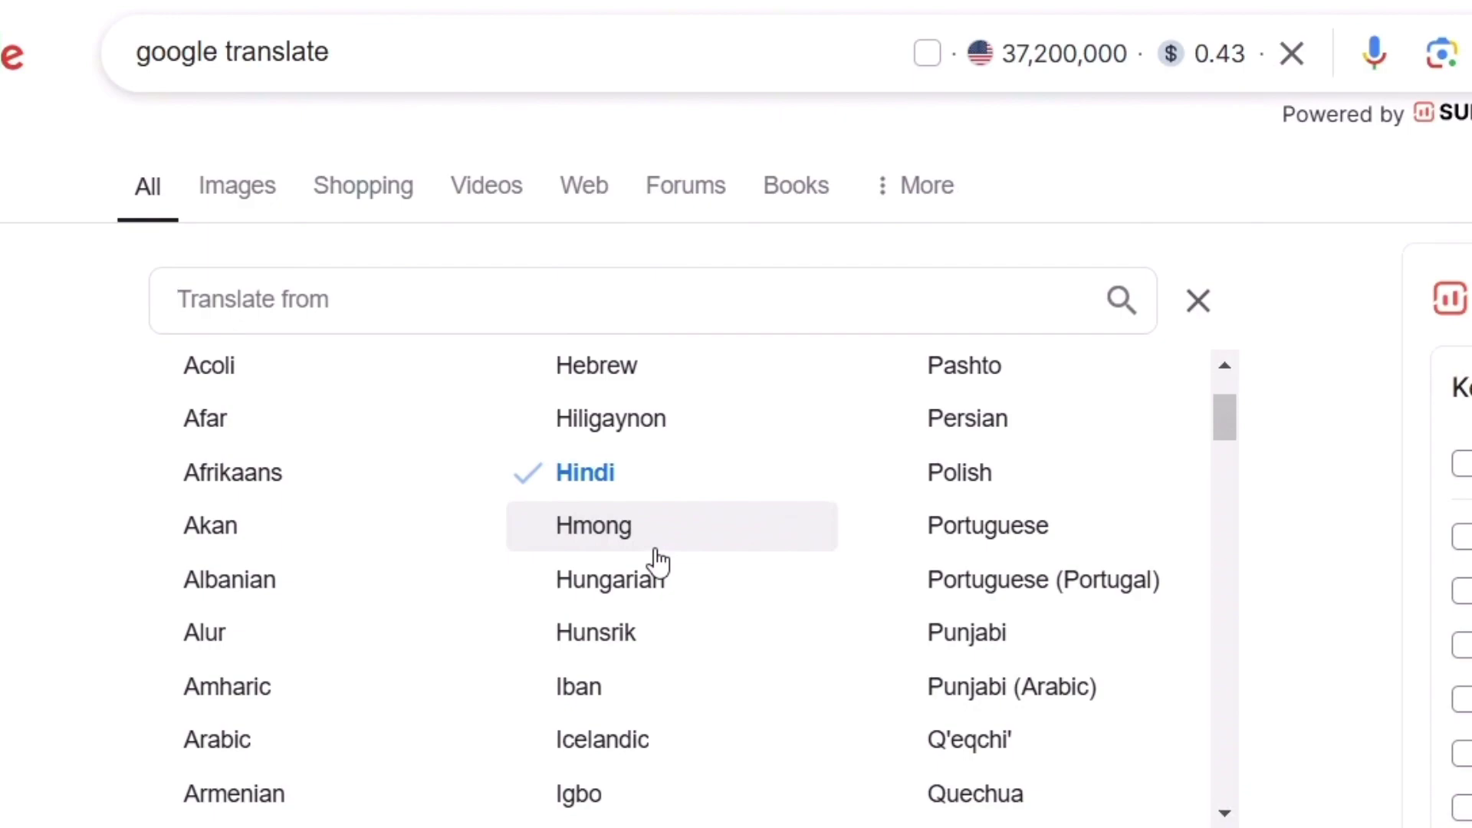
pyautogui.scroll(-6, 658, 564)
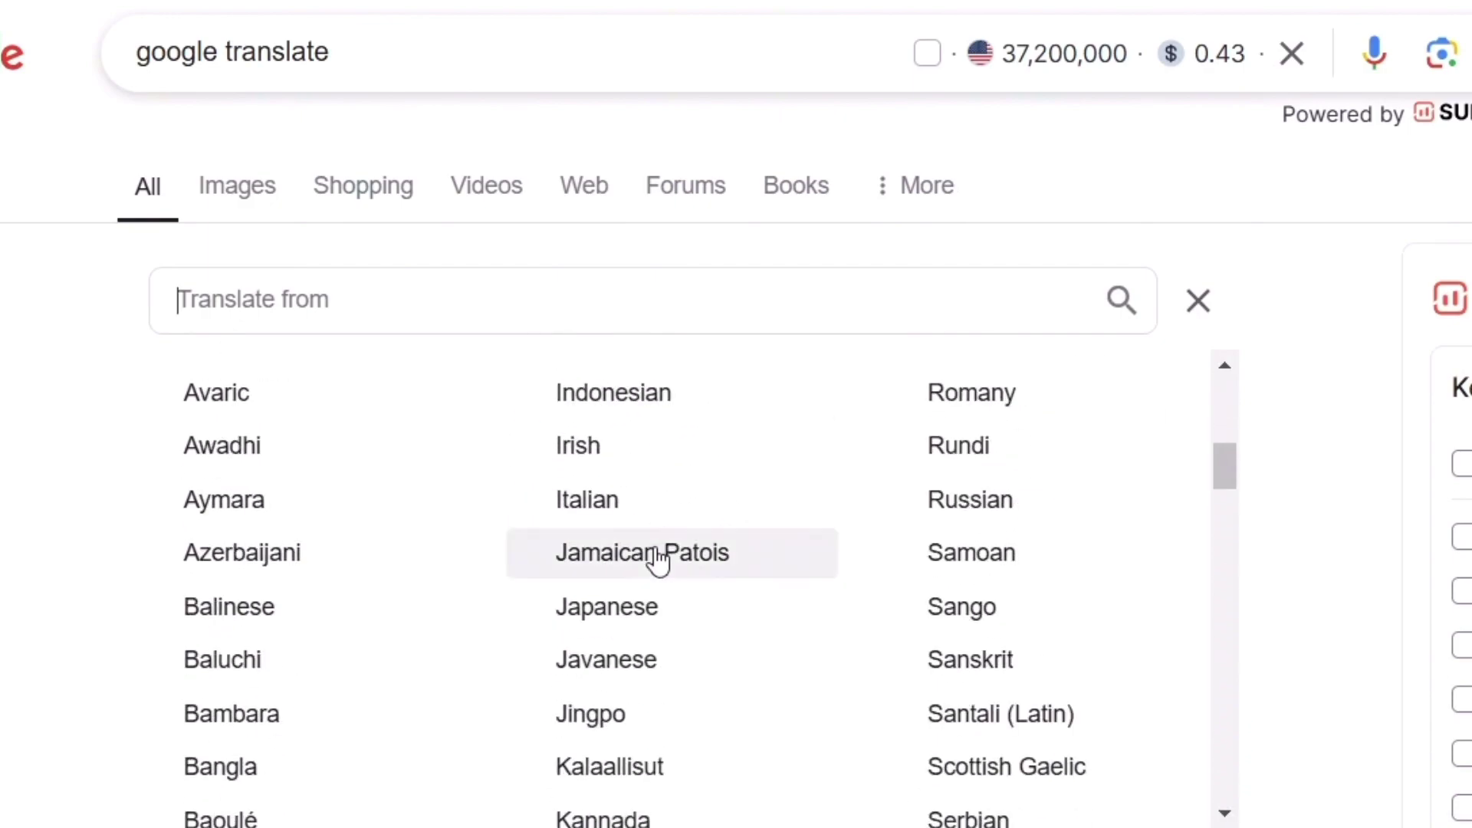
pyautogui.scroll(-4, 976, 614)
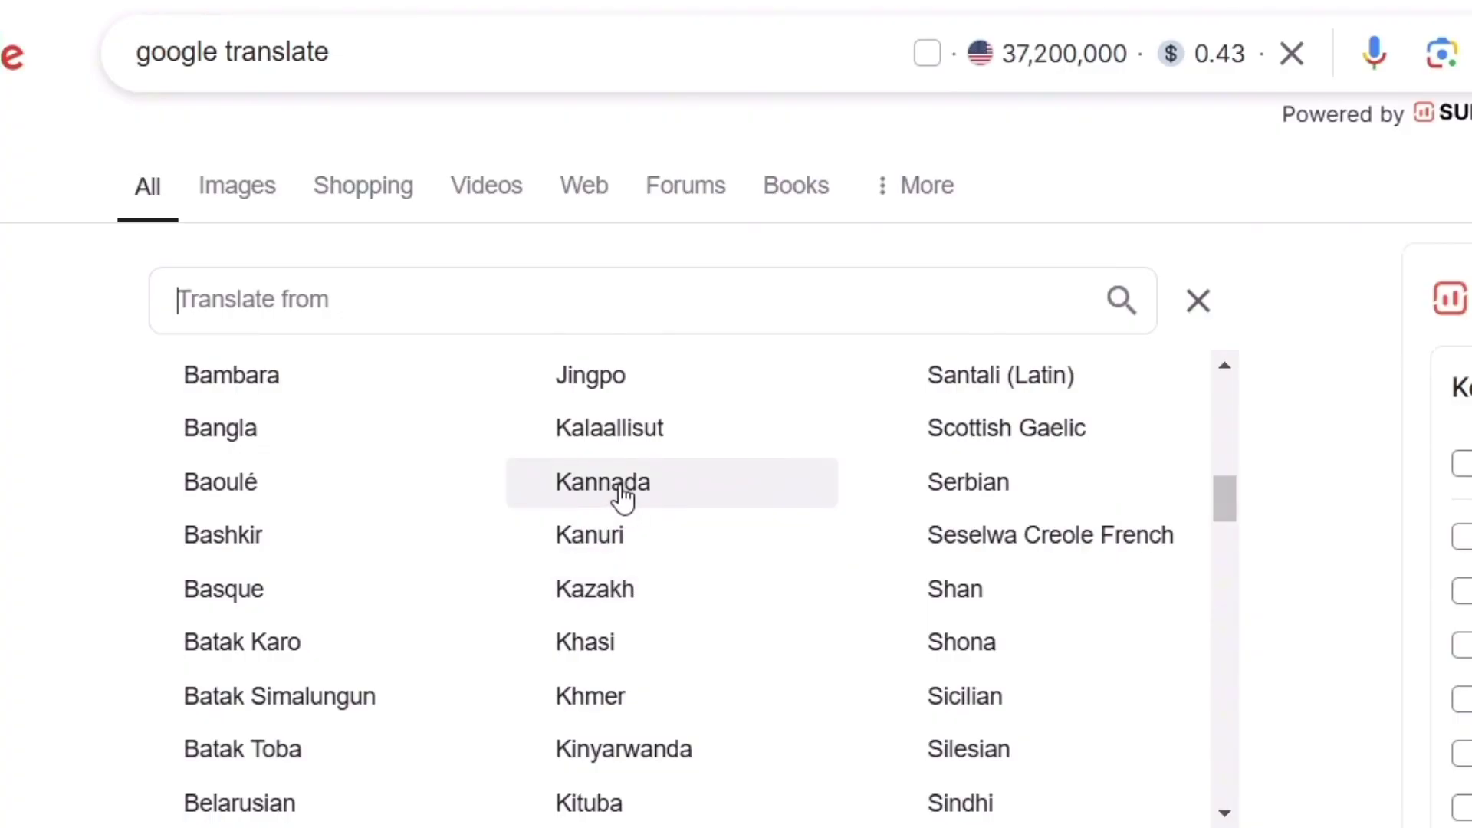
pyautogui.scroll(-2, 759, 527)
pyautogui.scroll(-3, 799, 565)
pyautogui.scroll(10, 799, 565)
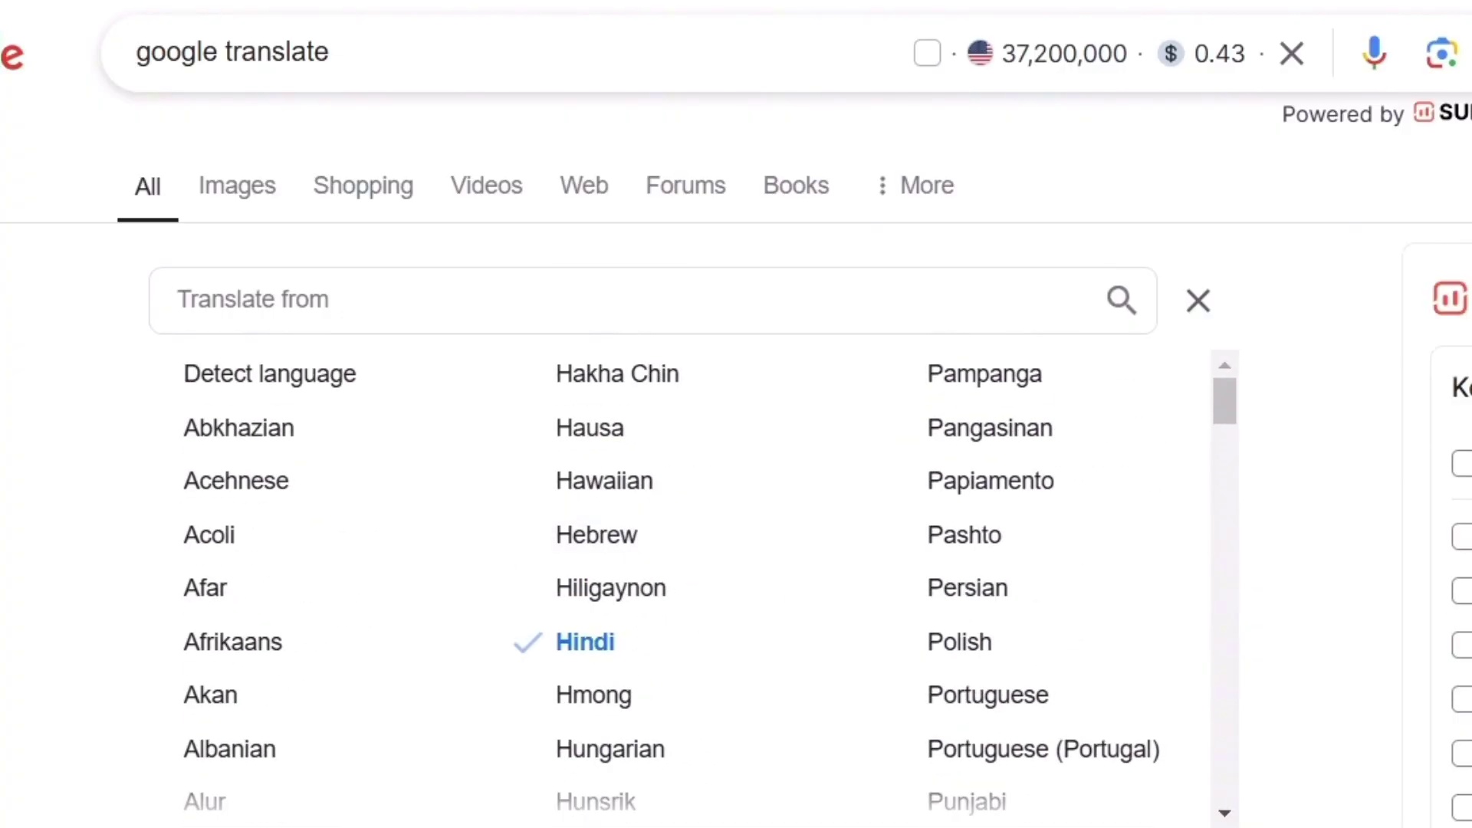
pyautogui.click(1198, 301)
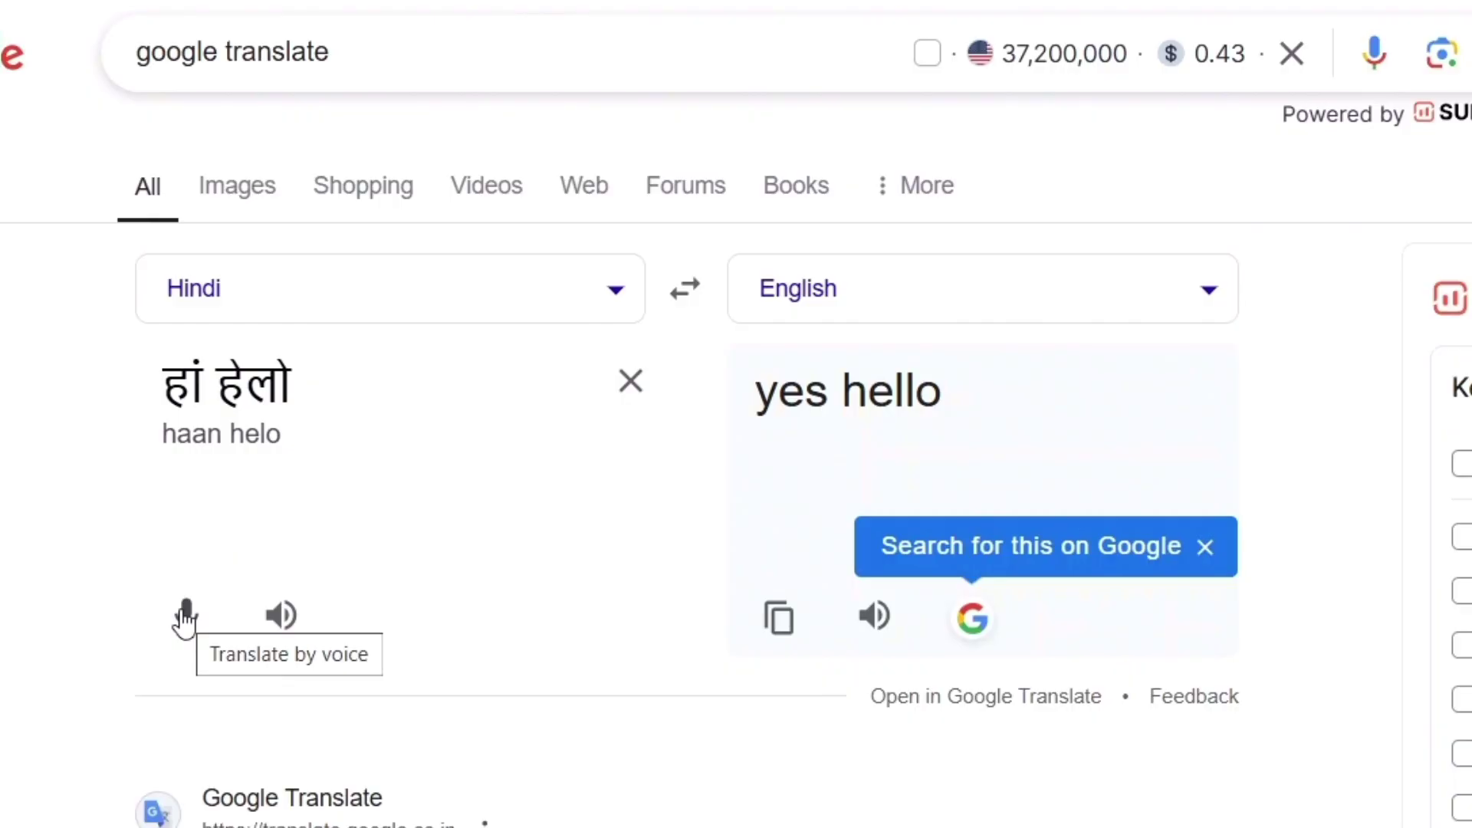
# Speak Hindi phrases by voice, ending with 'आज कौन सा दिन है' ('What day is it today?').
pyautogui.click(186, 618)
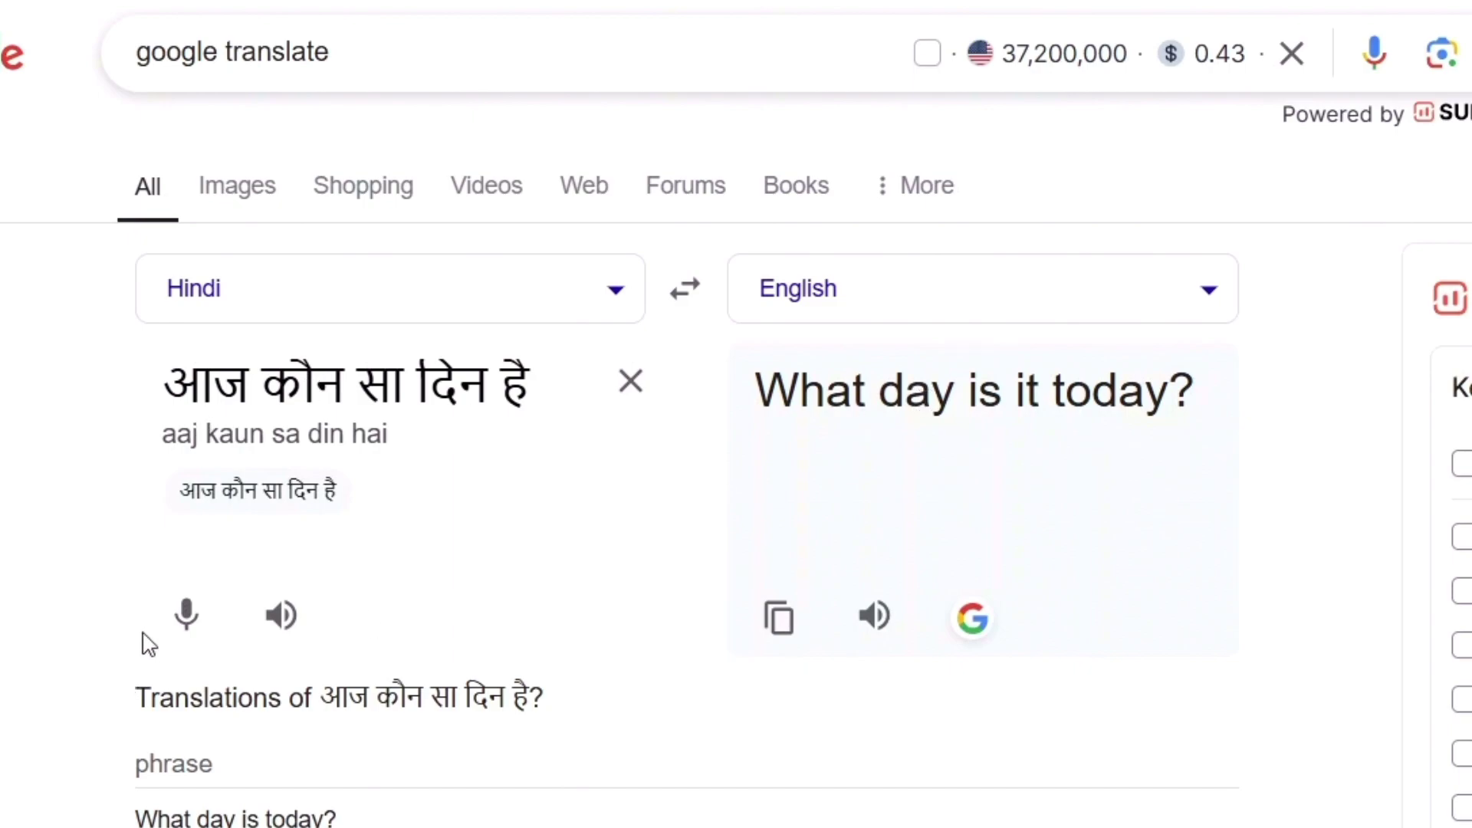
# Speak the Hindi for 'where are you talking from', then swap to English-to-Hindi.
pyautogui.click(188, 612)
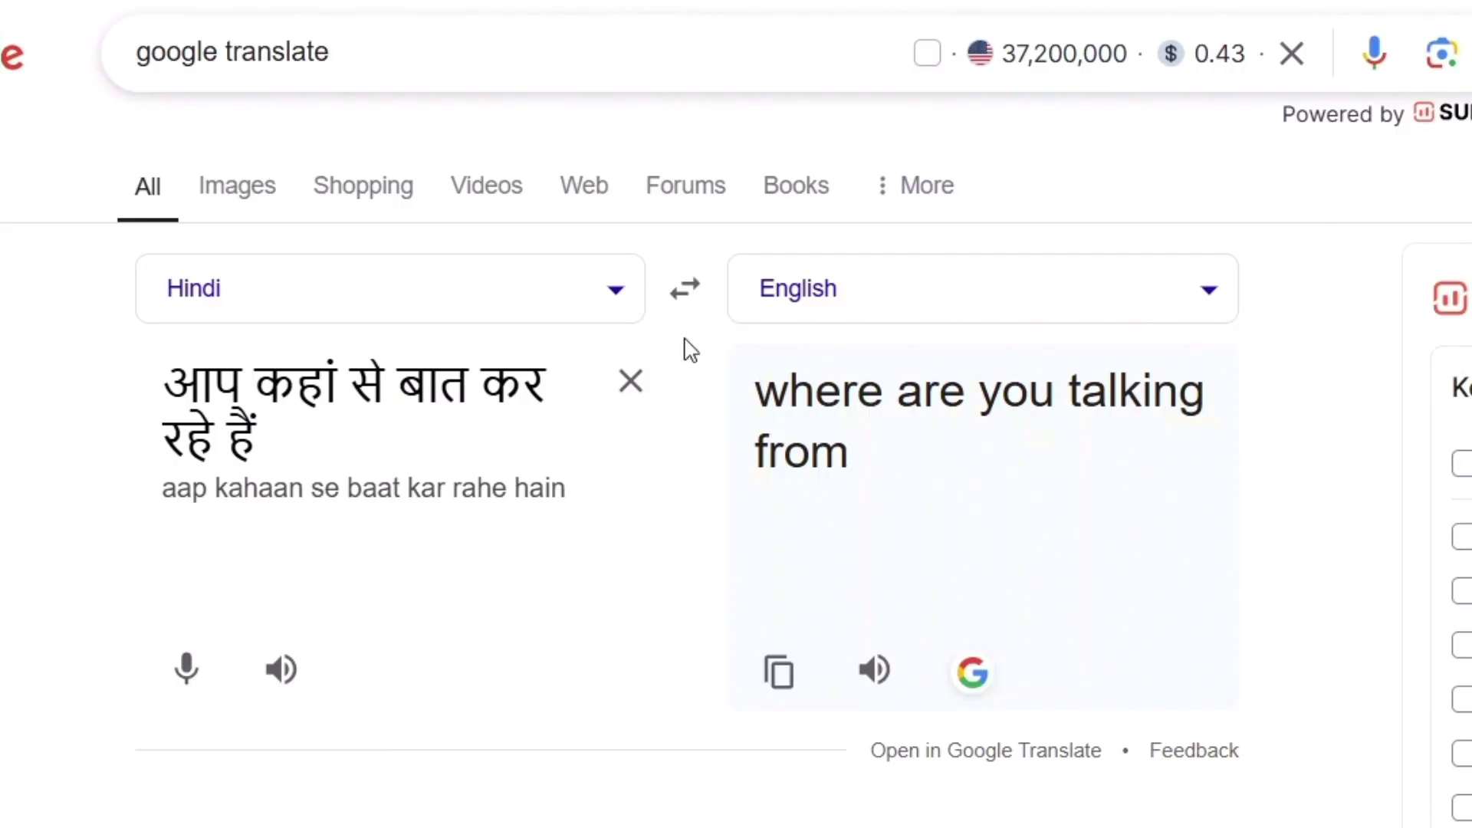
pyautogui.click(689, 297)
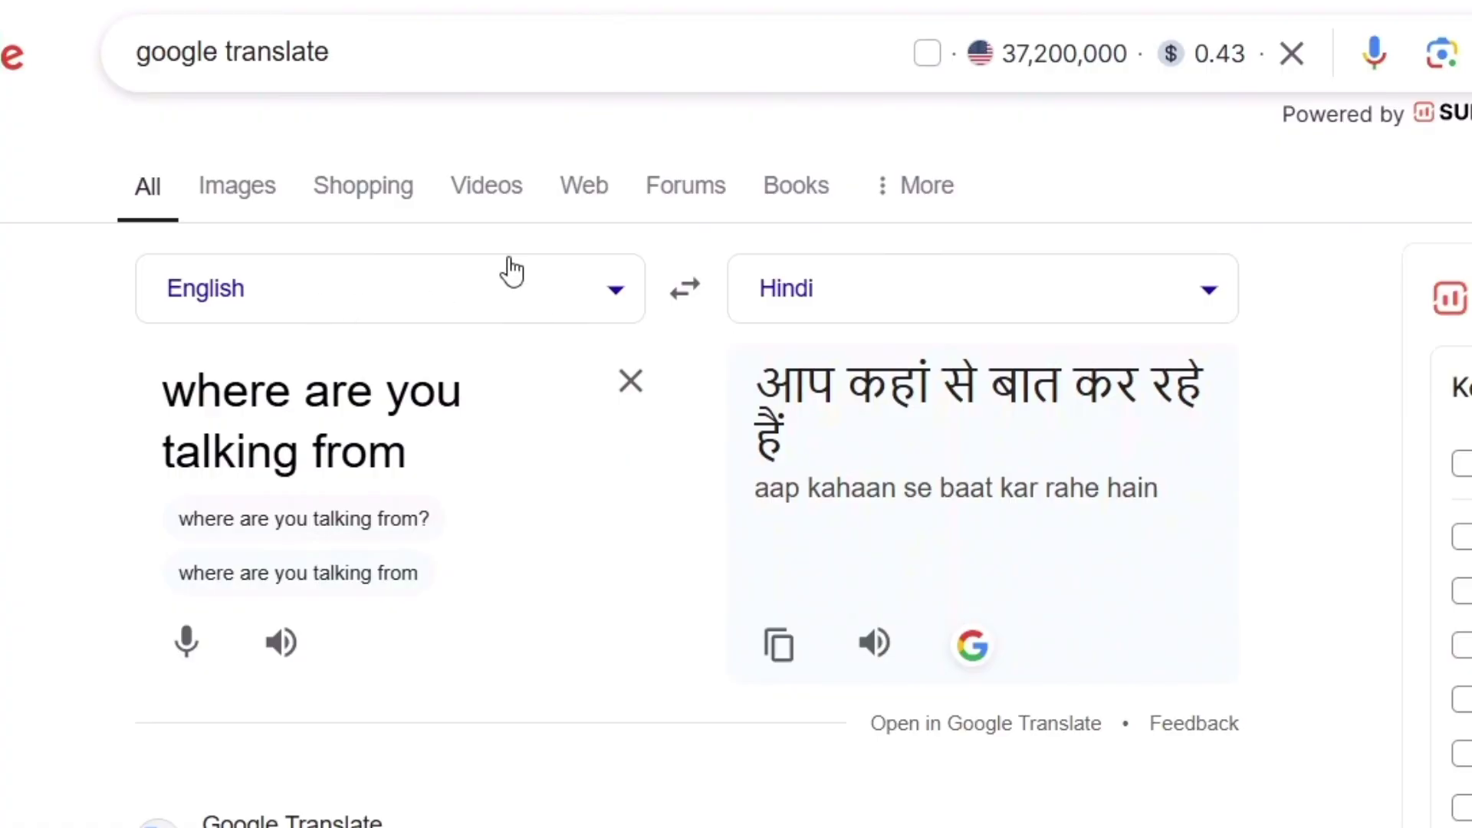
# Switch the target to Punjabi, clear the input, and speak 'What have you taken in breakfast today'.
pyautogui.click(1097, 296)
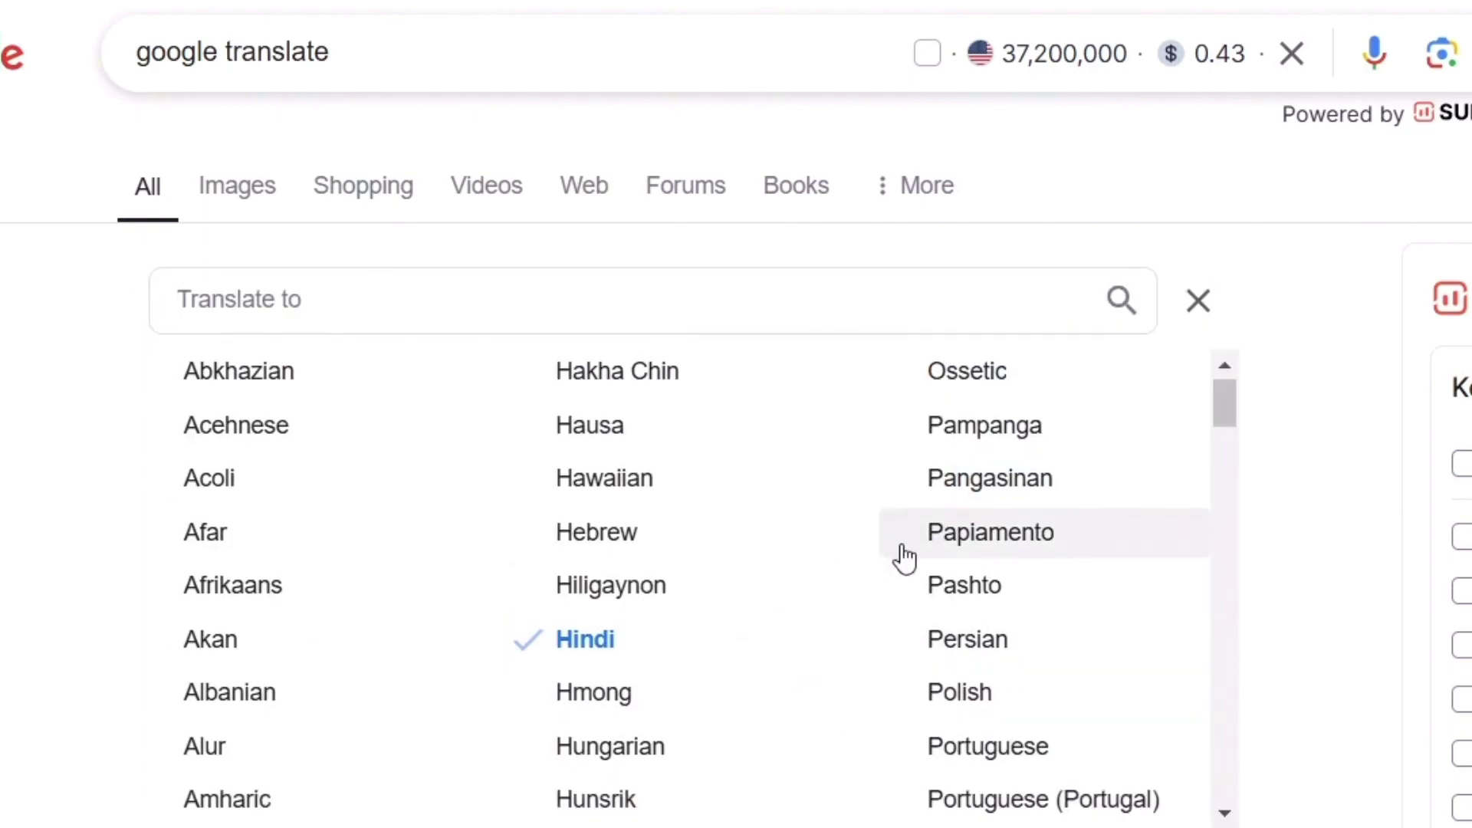
pyautogui.scroll(-3, 903, 555)
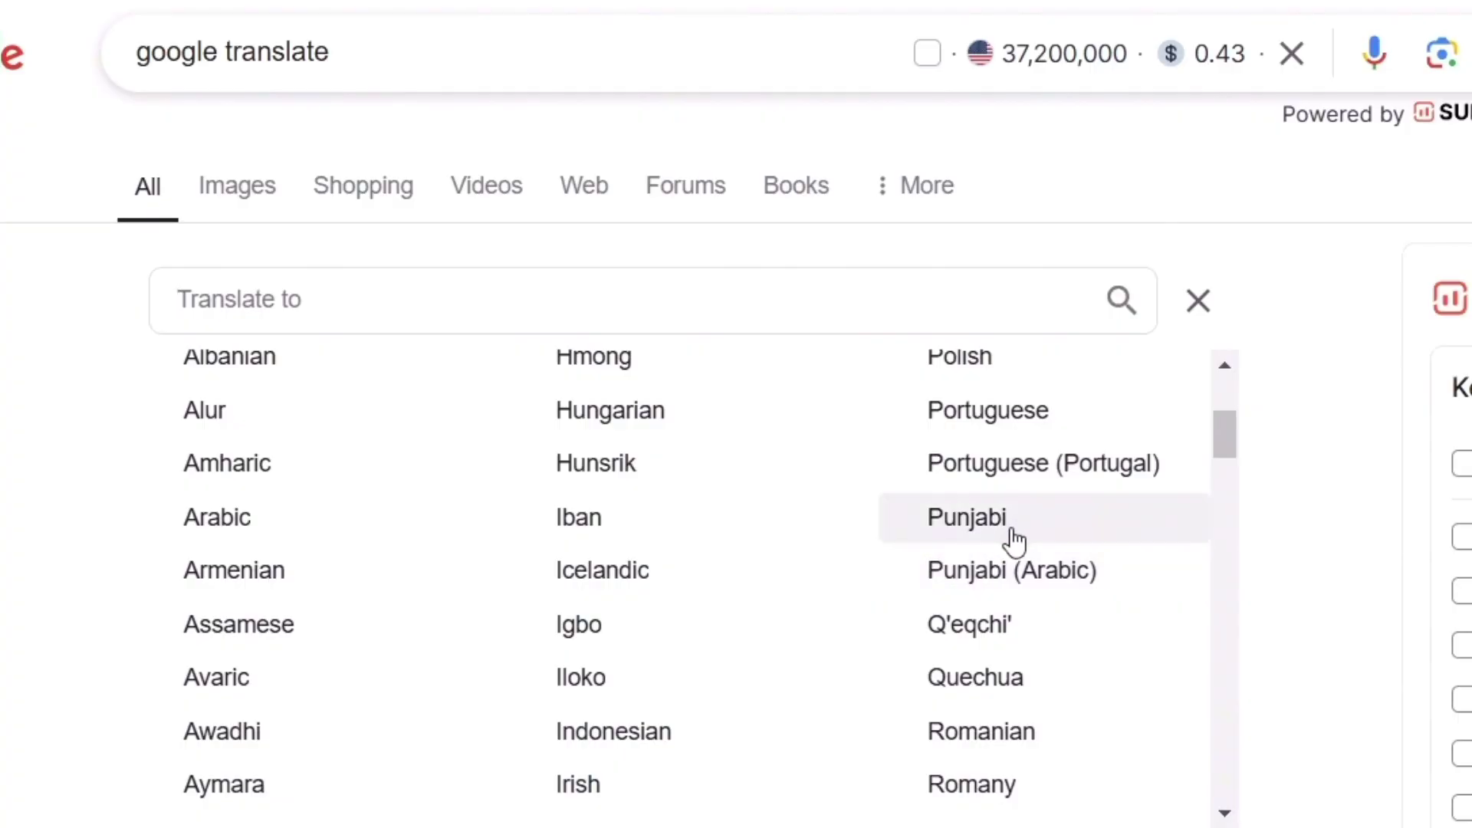
pyautogui.click(968, 517)
pyautogui.hotkey('ctrl', 'a')
pyautogui.click(629, 381)
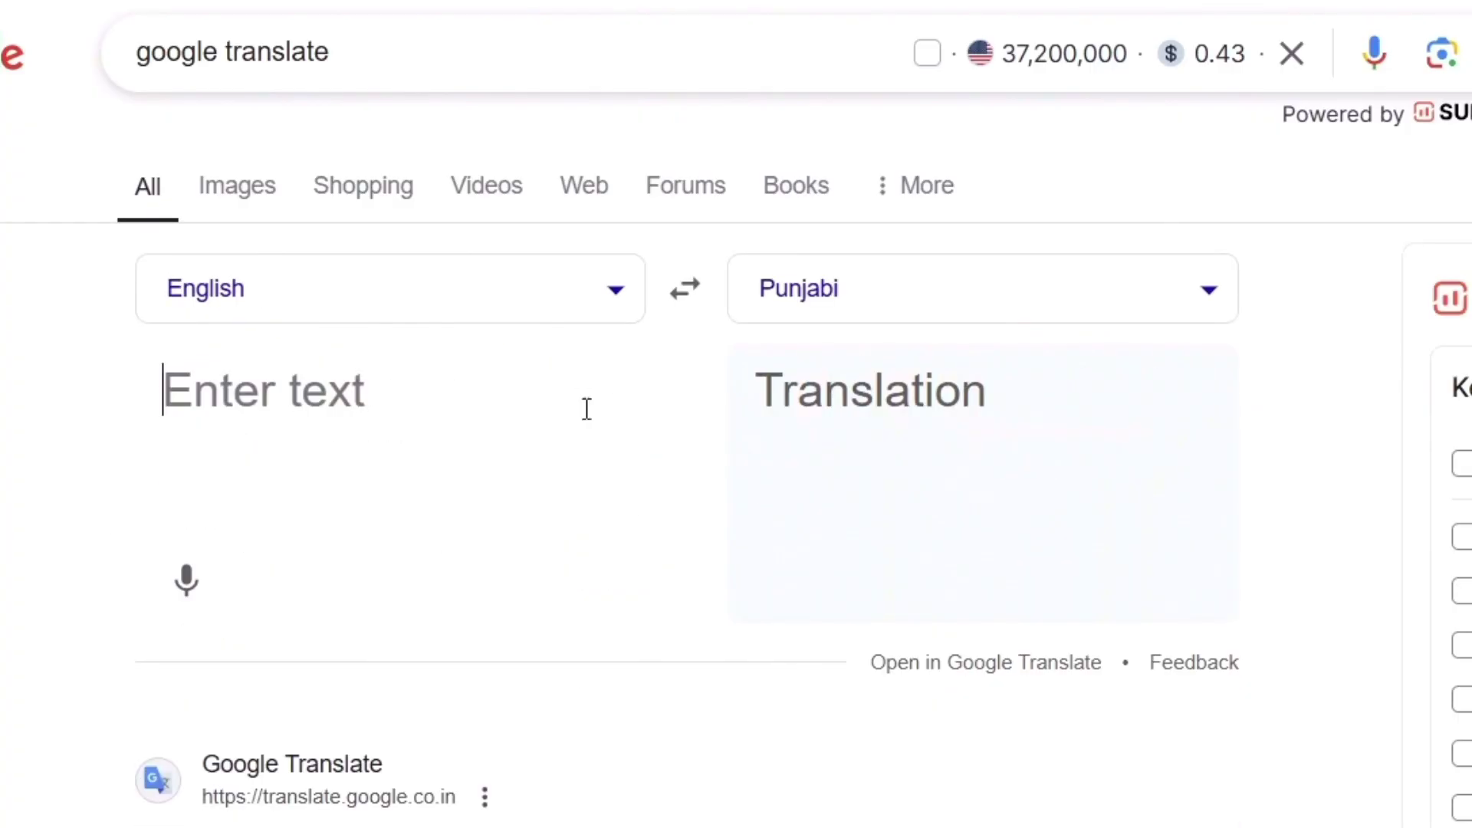
pyautogui.click(187, 582)
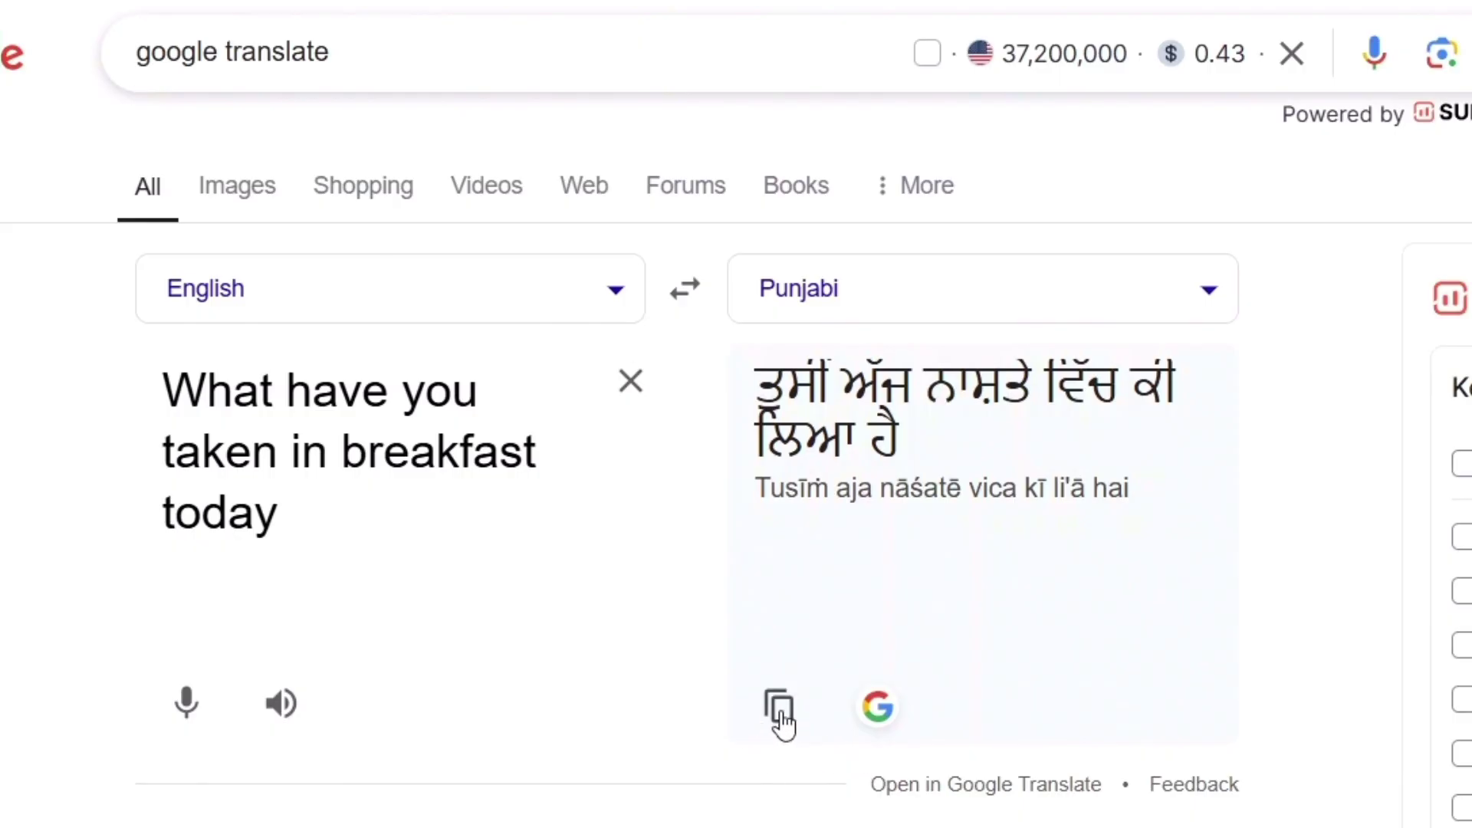
# Try Portuguese, Punjabi and Portuguese (Portugal) targets, settle on Portuguese, and play the audio.
pyautogui.click(1010, 299)
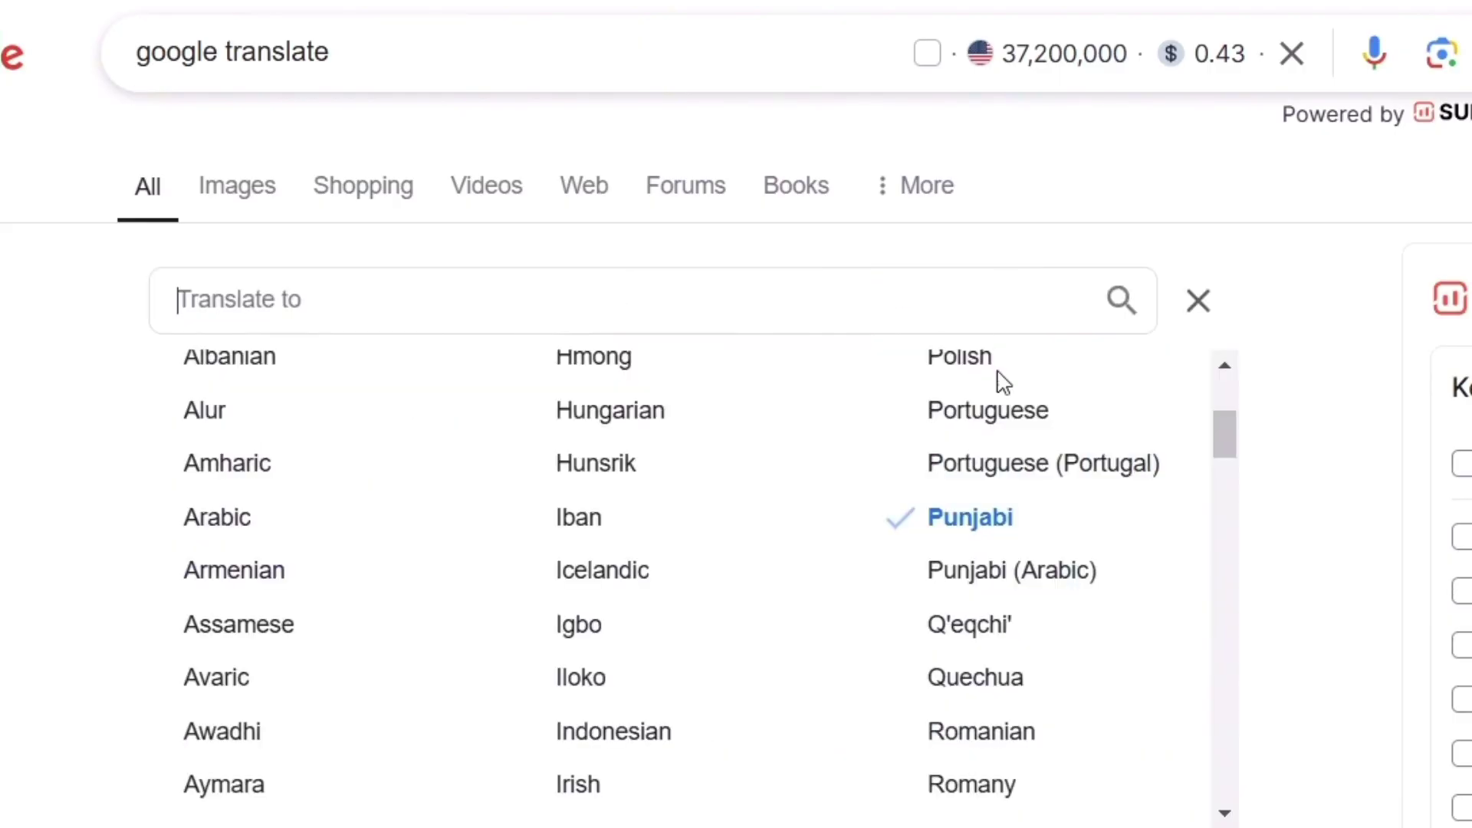
pyautogui.click(976, 418)
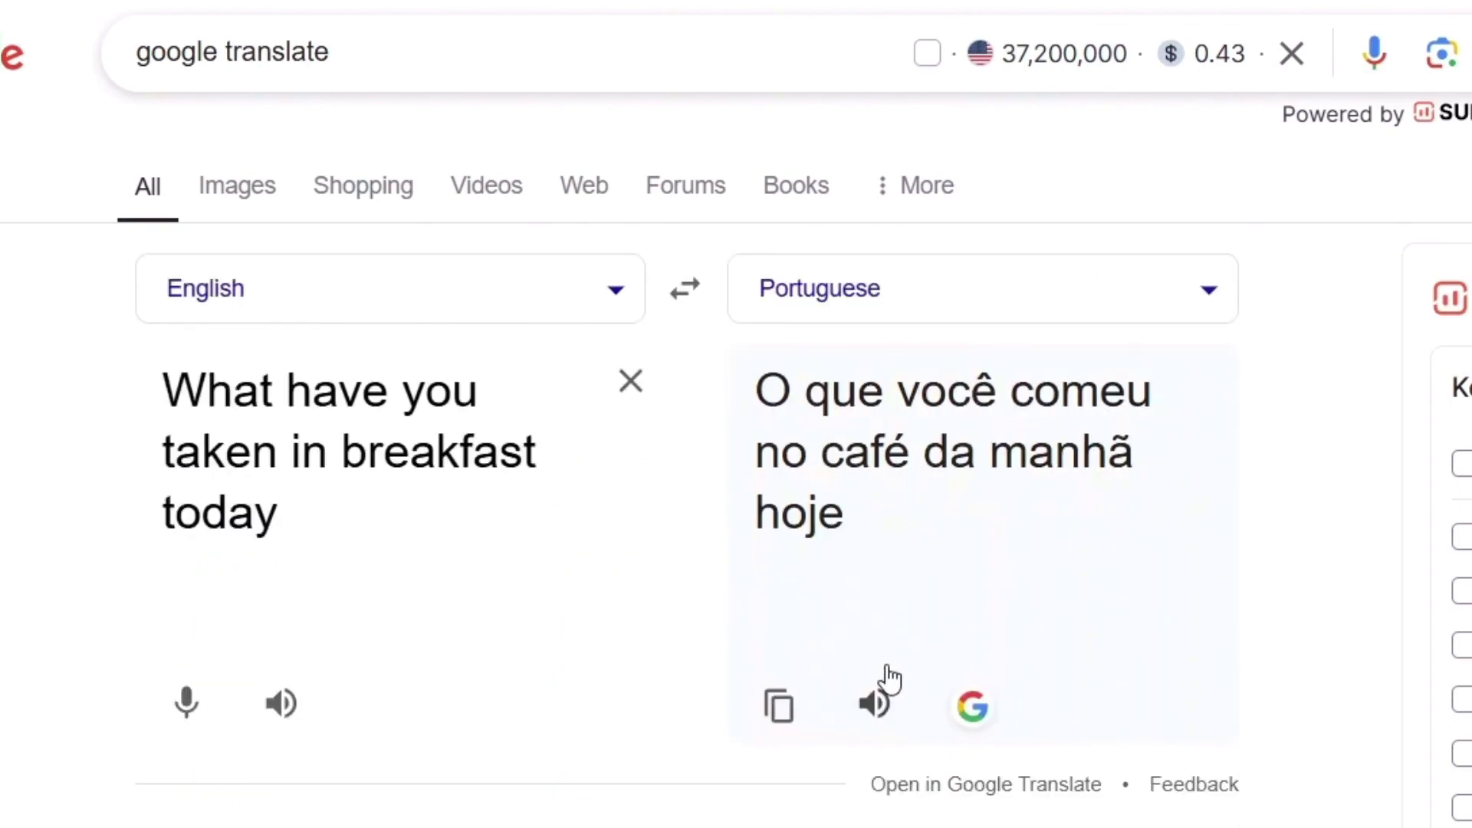
pyautogui.click(1121, 307)
pyautogui.click(999, 522)
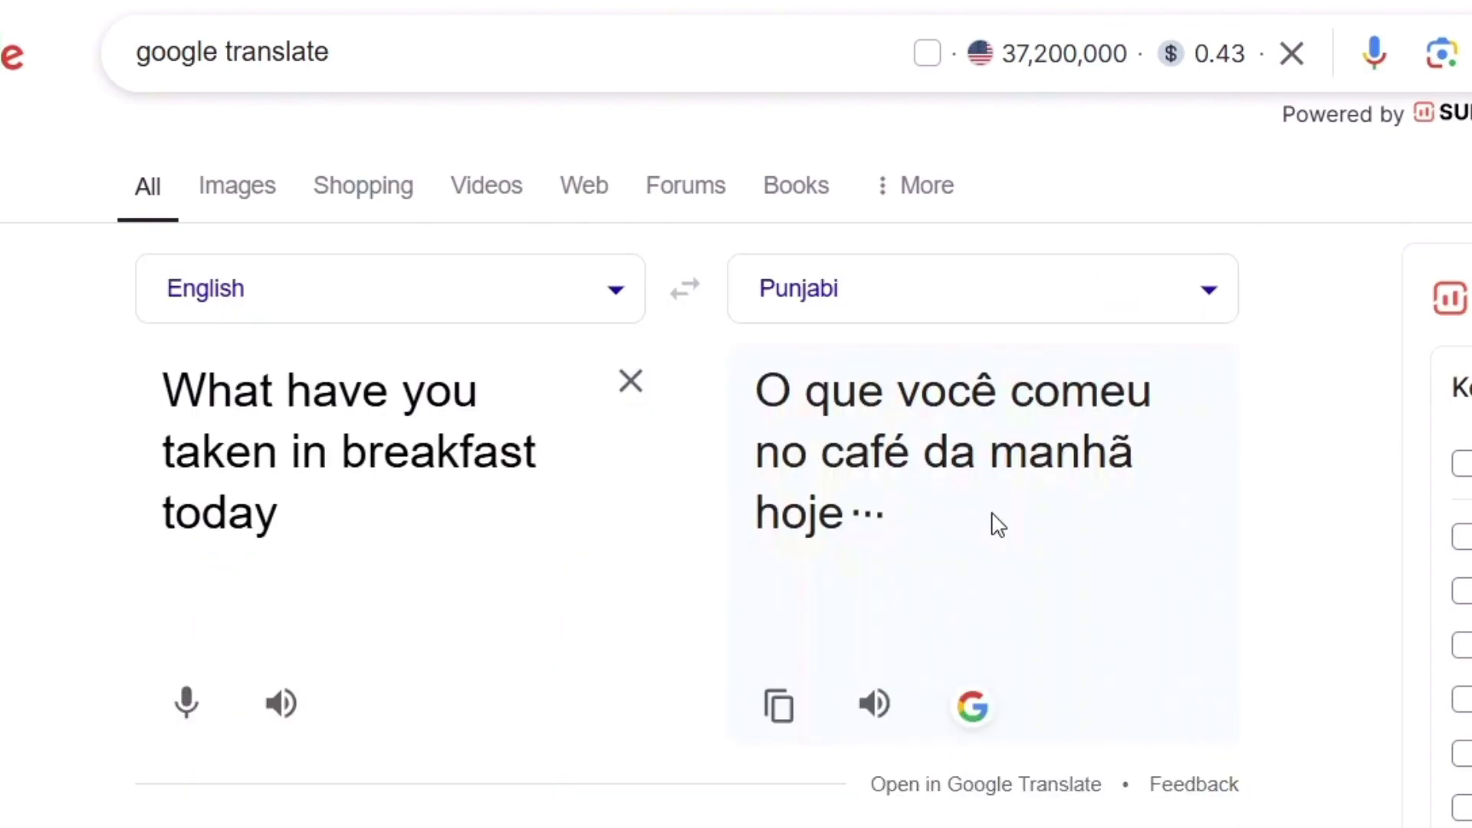
pyautogui.click(1100, 307)
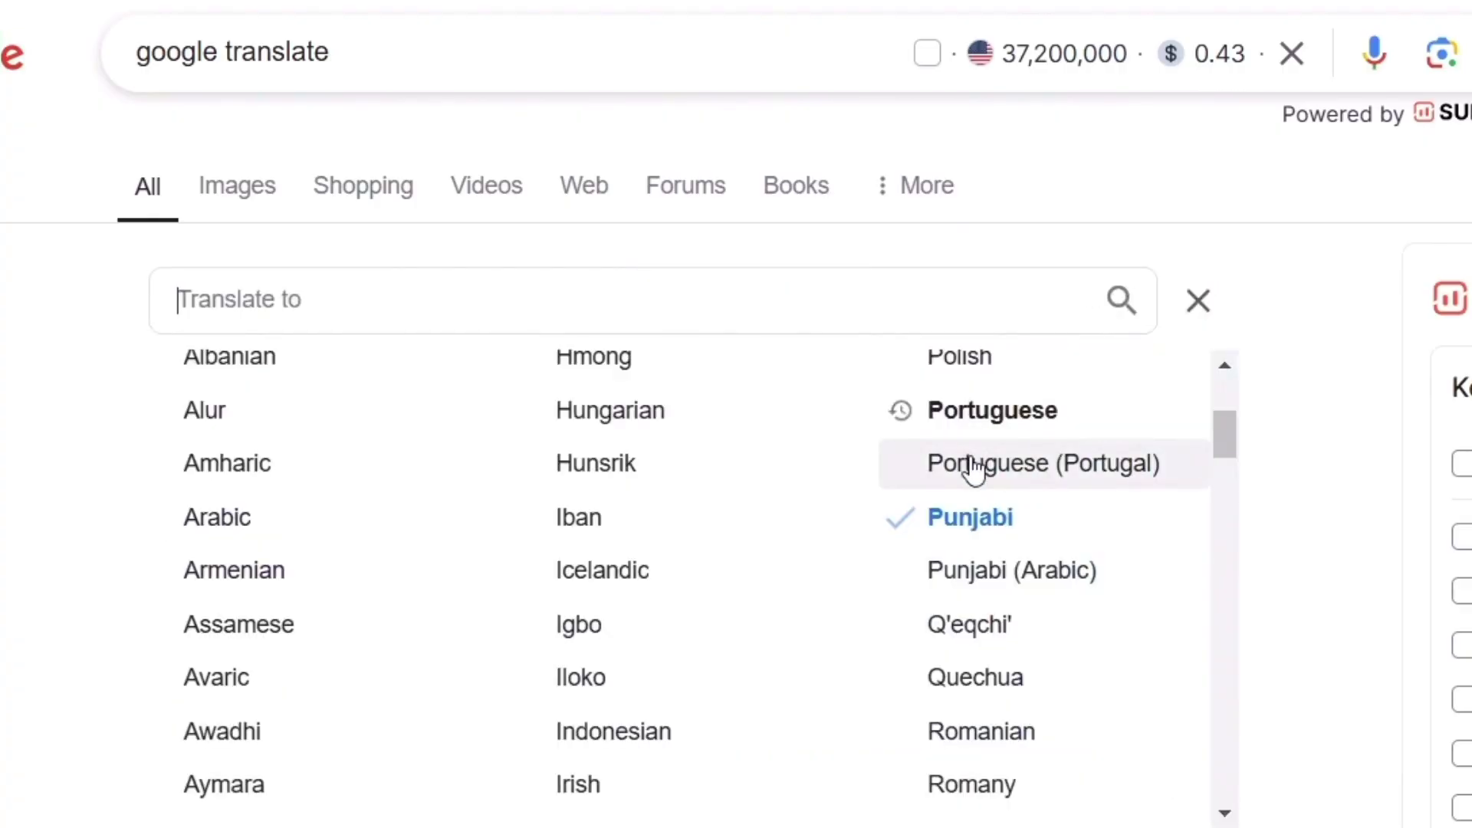
pyautogui.click(974, 468)
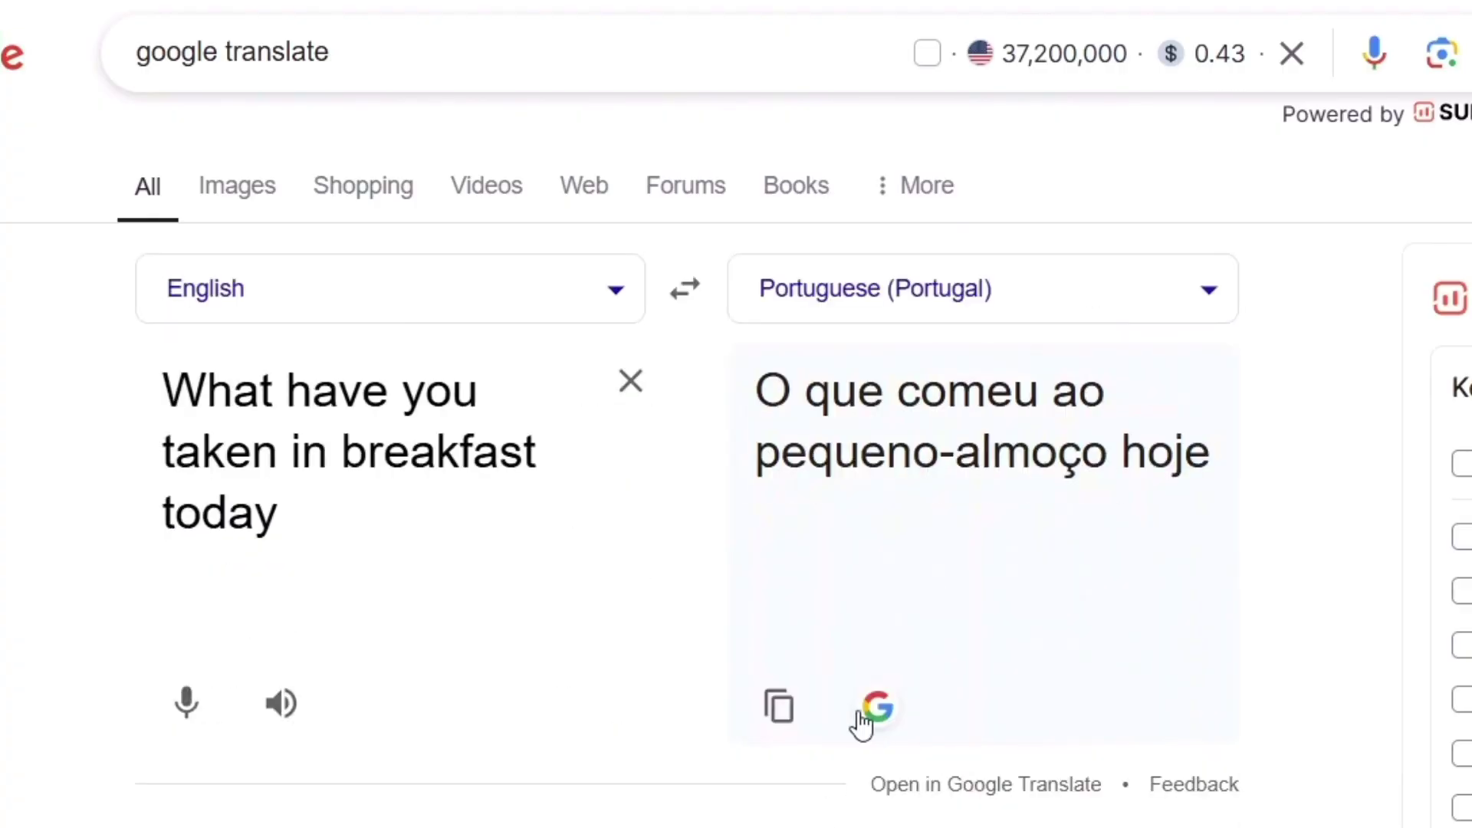
pyautogui.click(1111, 305)
pyautogui.click(927, 410)
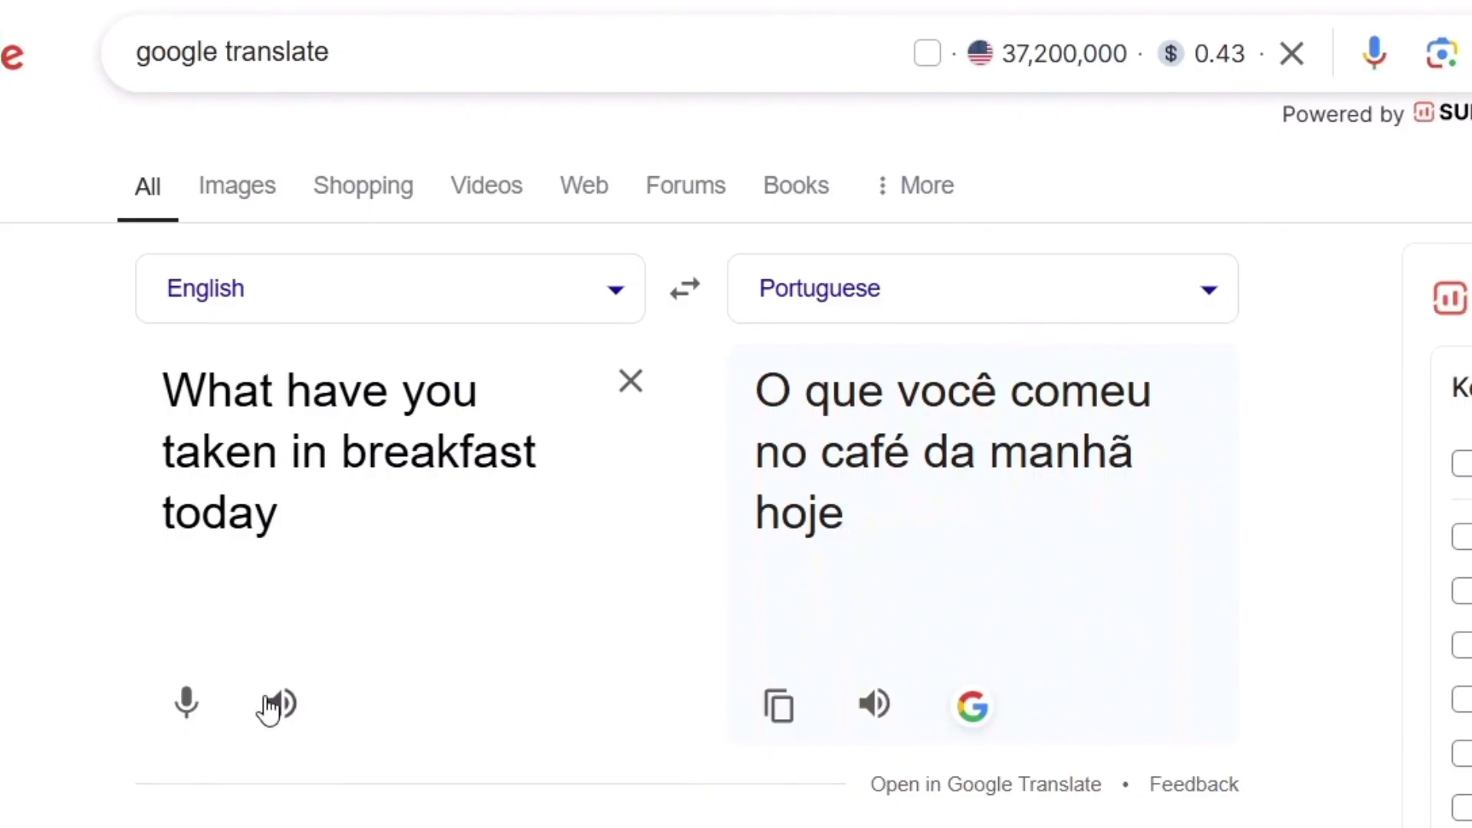
pyautogui.click(876, 709)
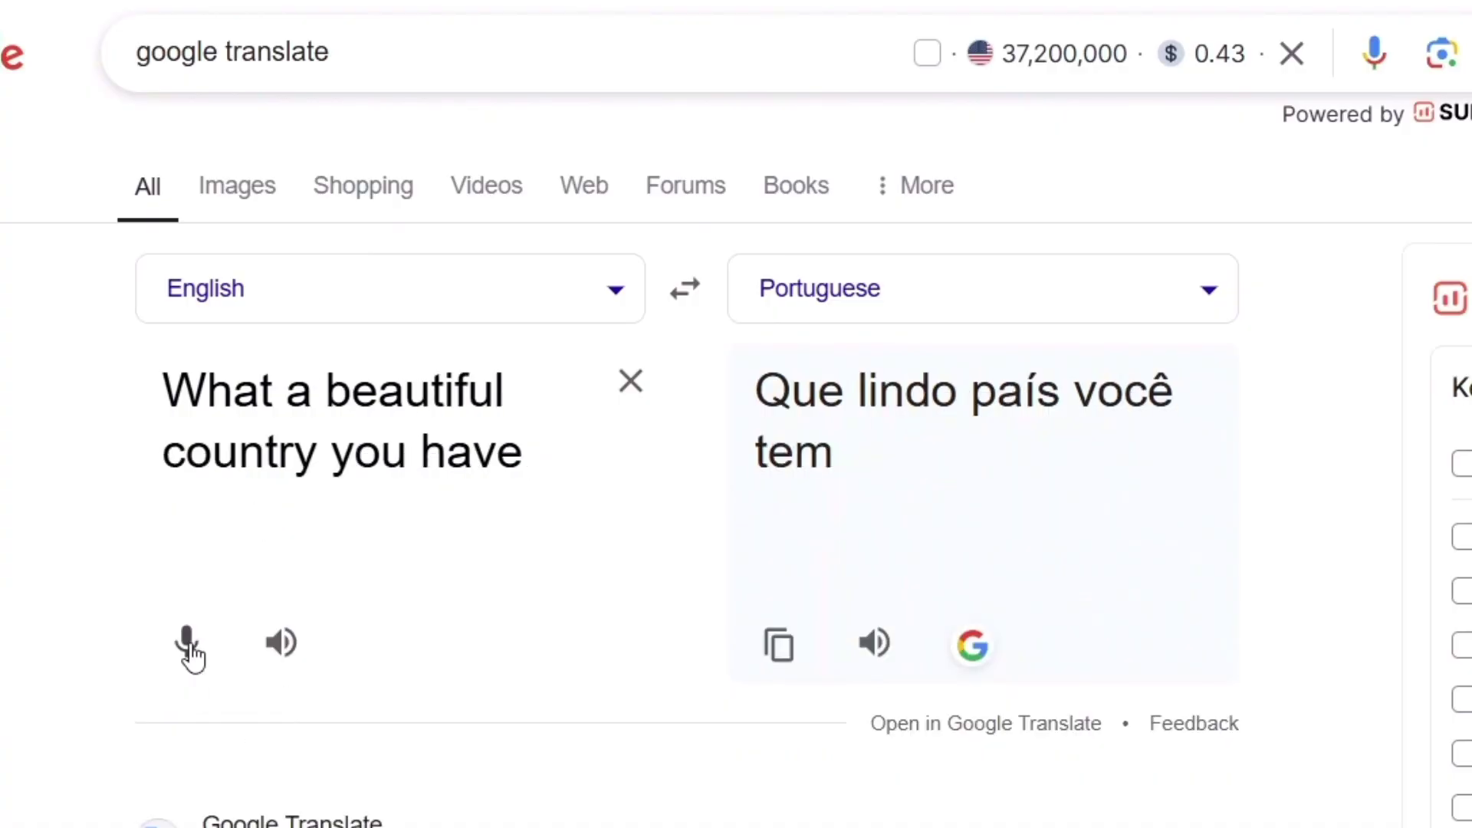
# Speak 'What a beautiful country' to get the Portuguese translation 'Que país lindo'.
pyautogui.click(190, 650)
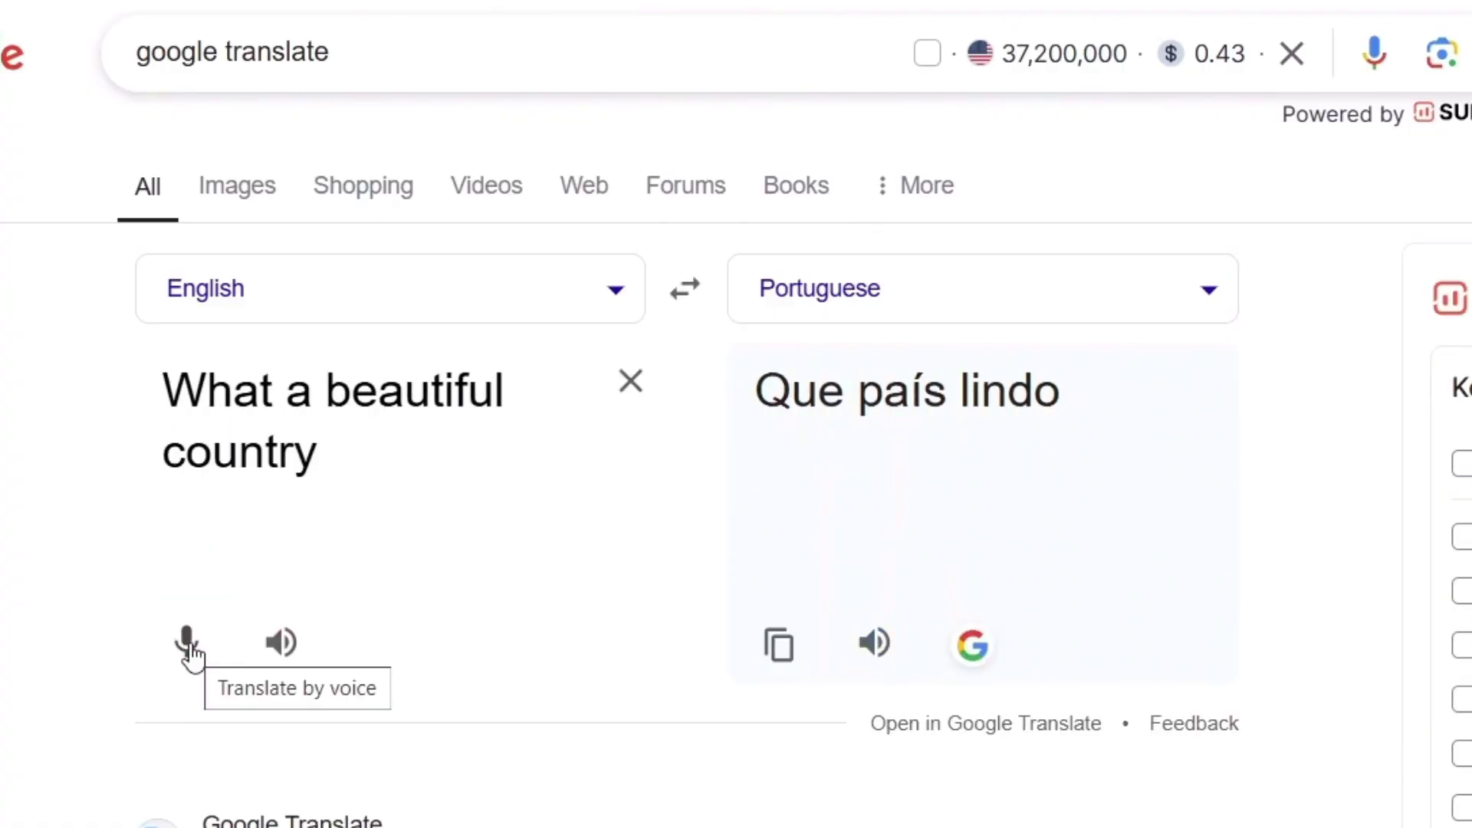
pyautogui.click(1016, 322)
# Set the target to French and speak English phrases, ending with 'je suis ravi de te rencontrer'.
pyautogui.scroll(5, 713, 564)
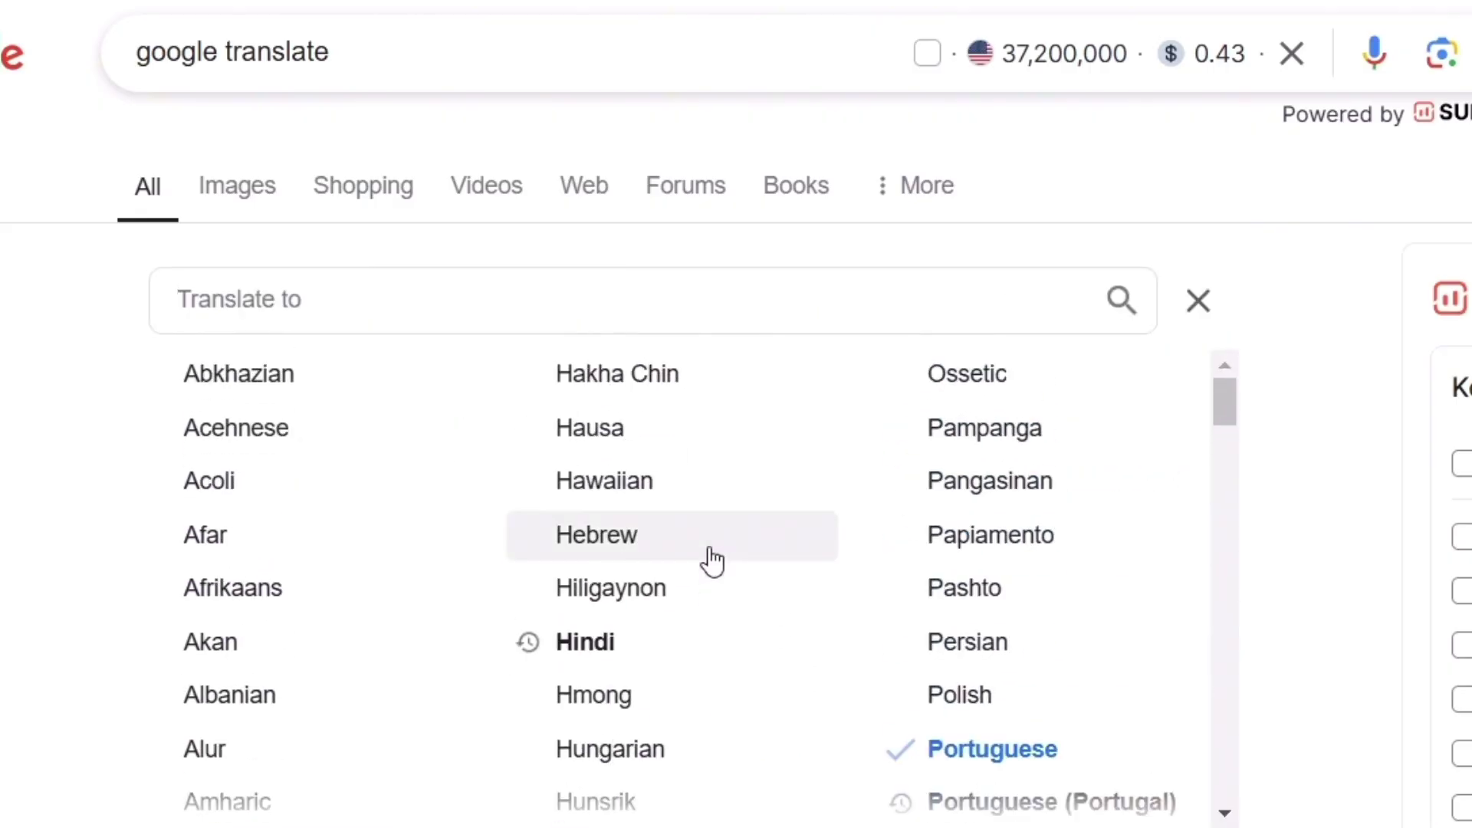
pyautogui.scroll(-3, 506, 606)
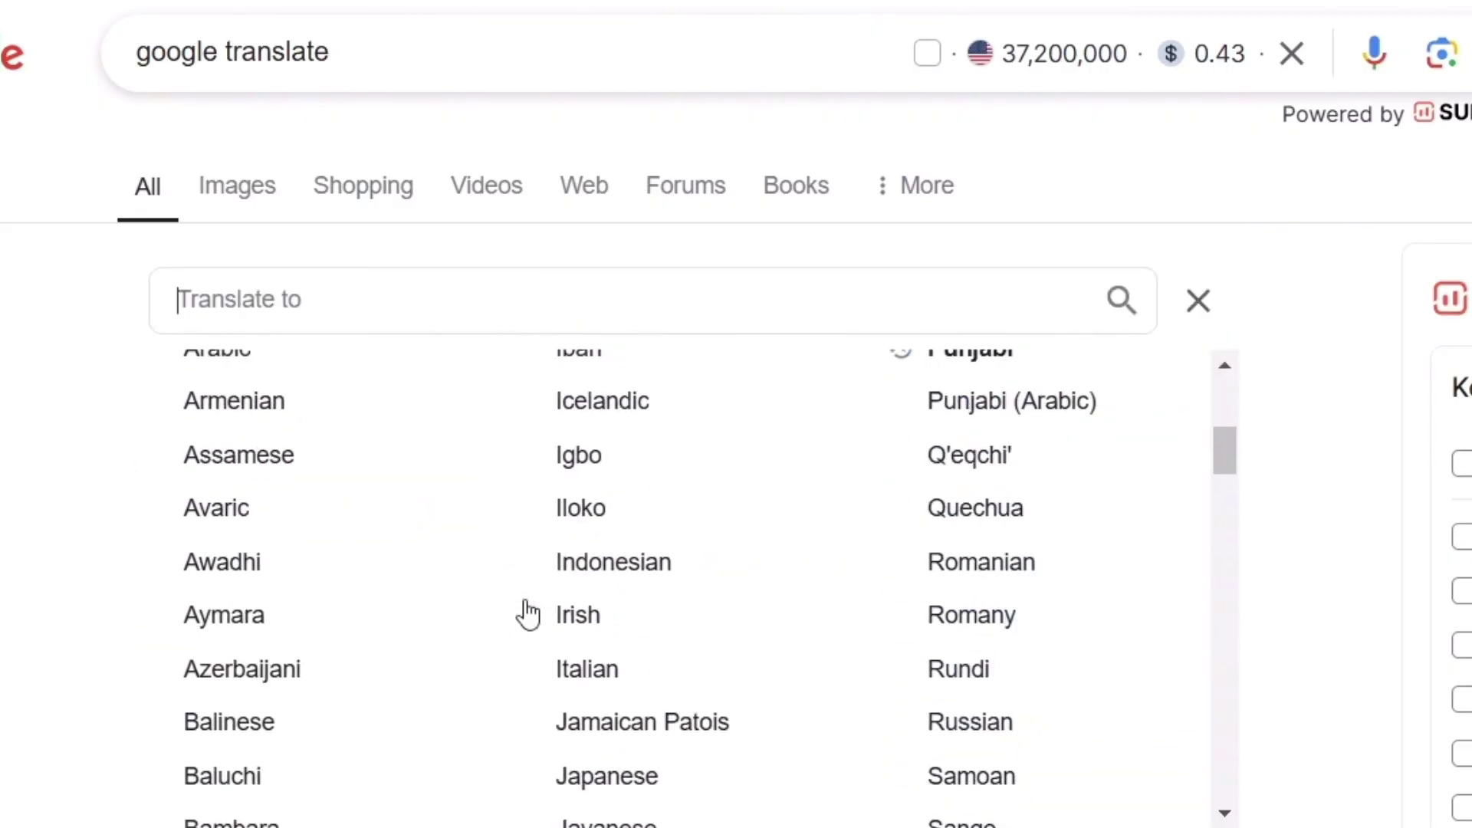
pyautogui.scroll(3, 526, 614)
pyautogui.scroll(-10, 276, 516)
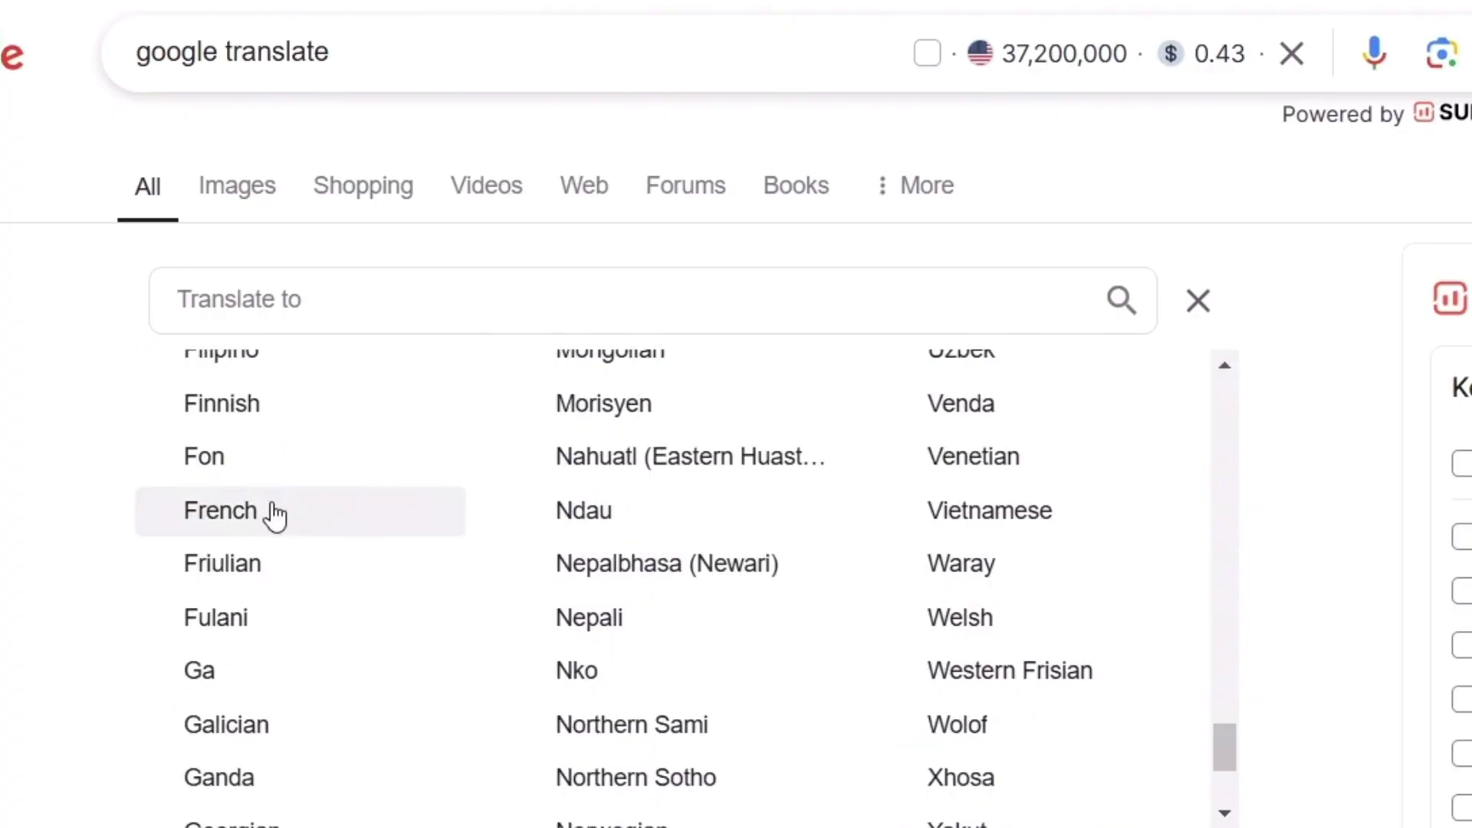
pyautogui.click(268, 515)
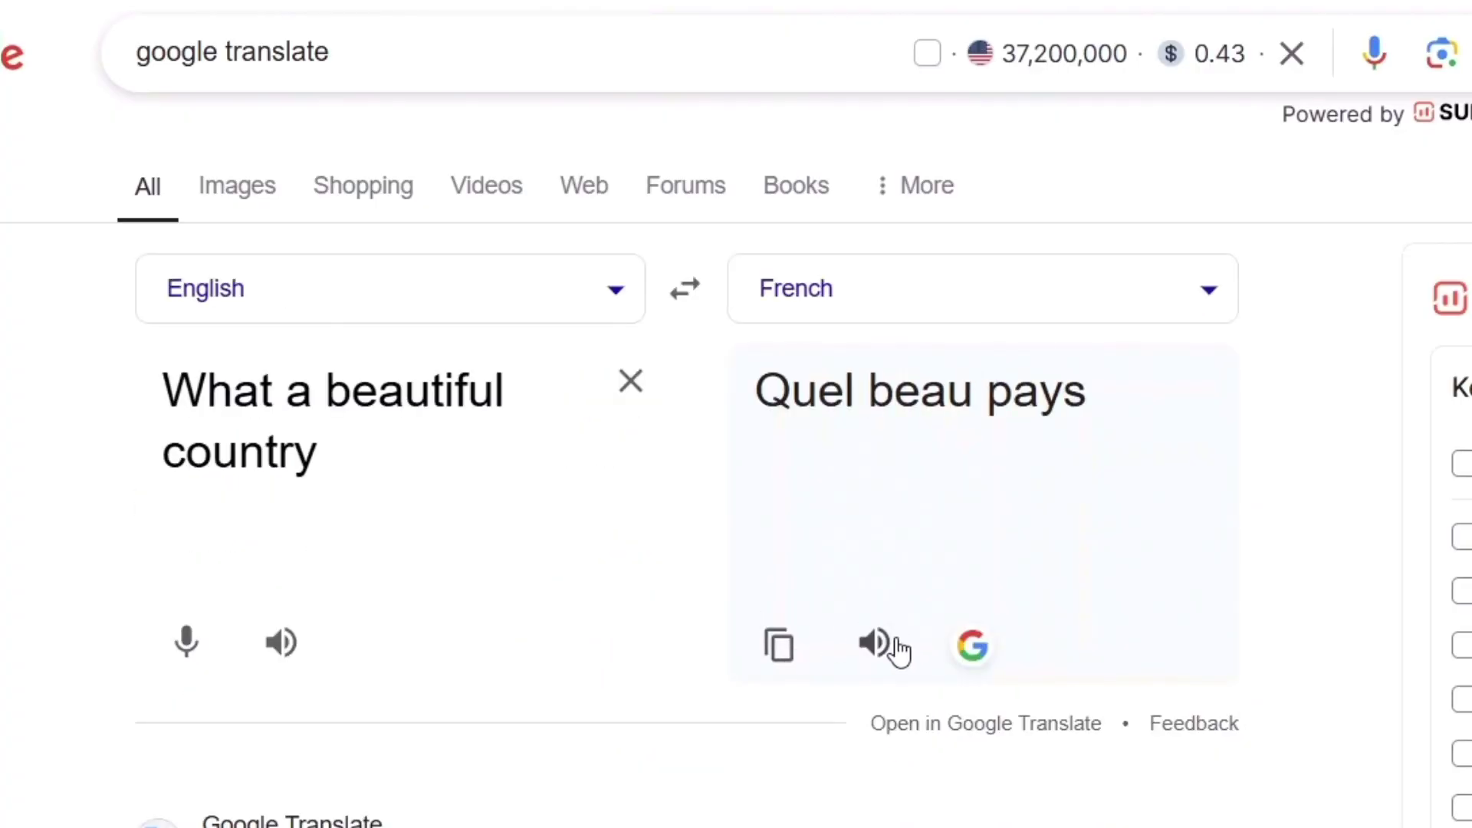
pyautogui.click(189, 648)
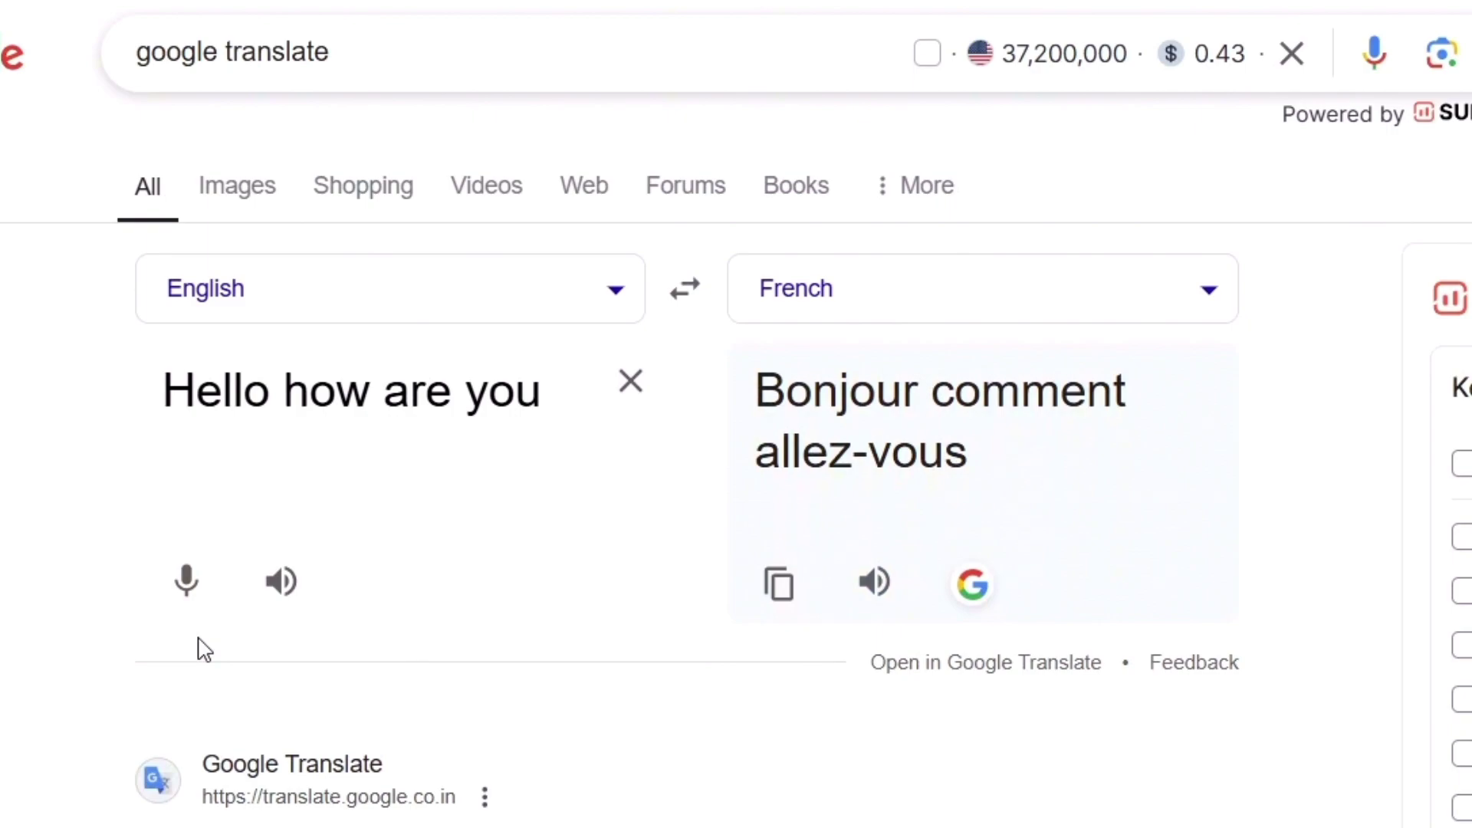
pyautogui.click(186, 590)
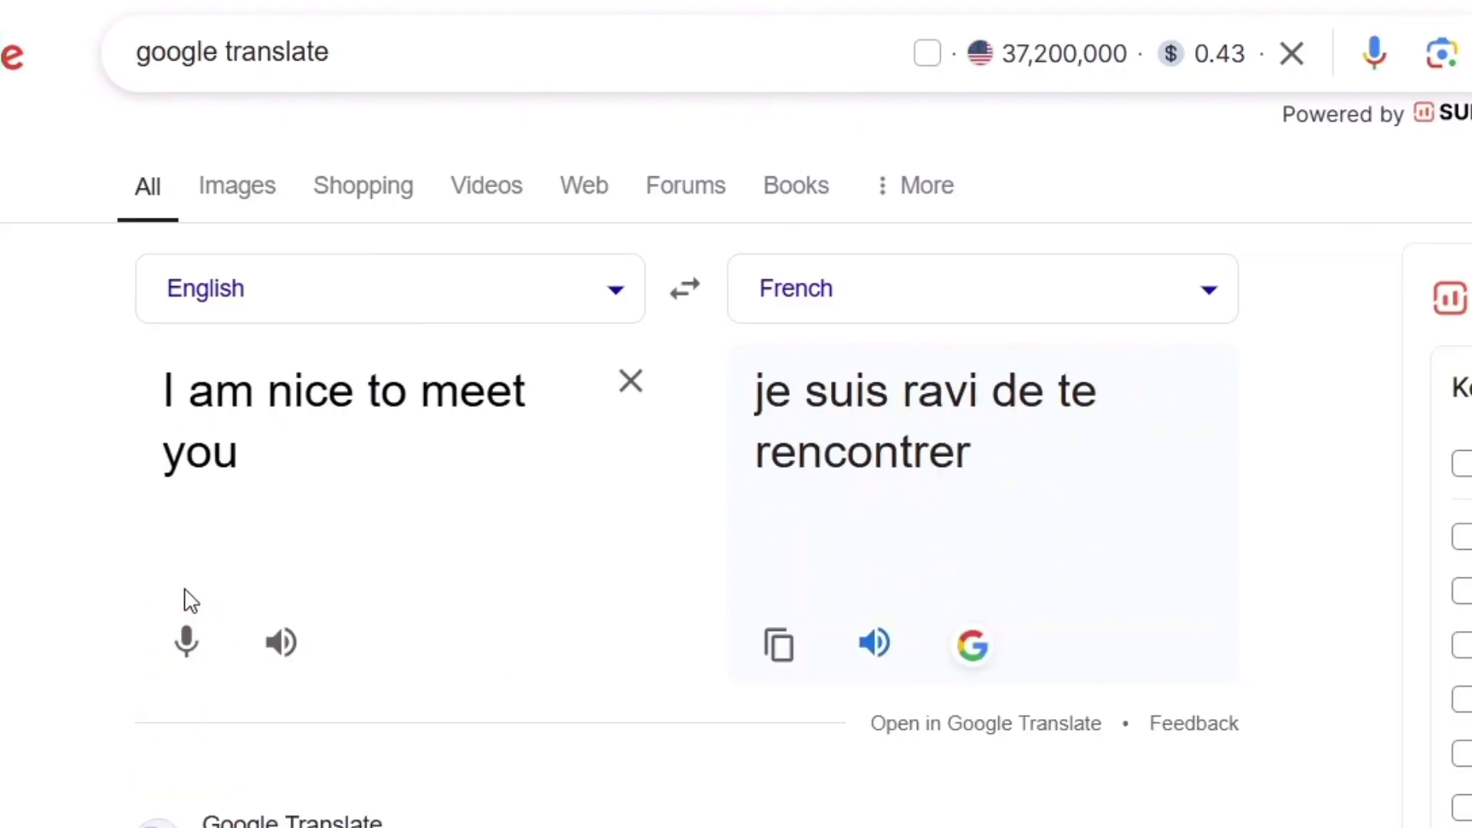
# Start voice input again to say 'Good bye' for translation into French.
pyautogui.click(187, 644)
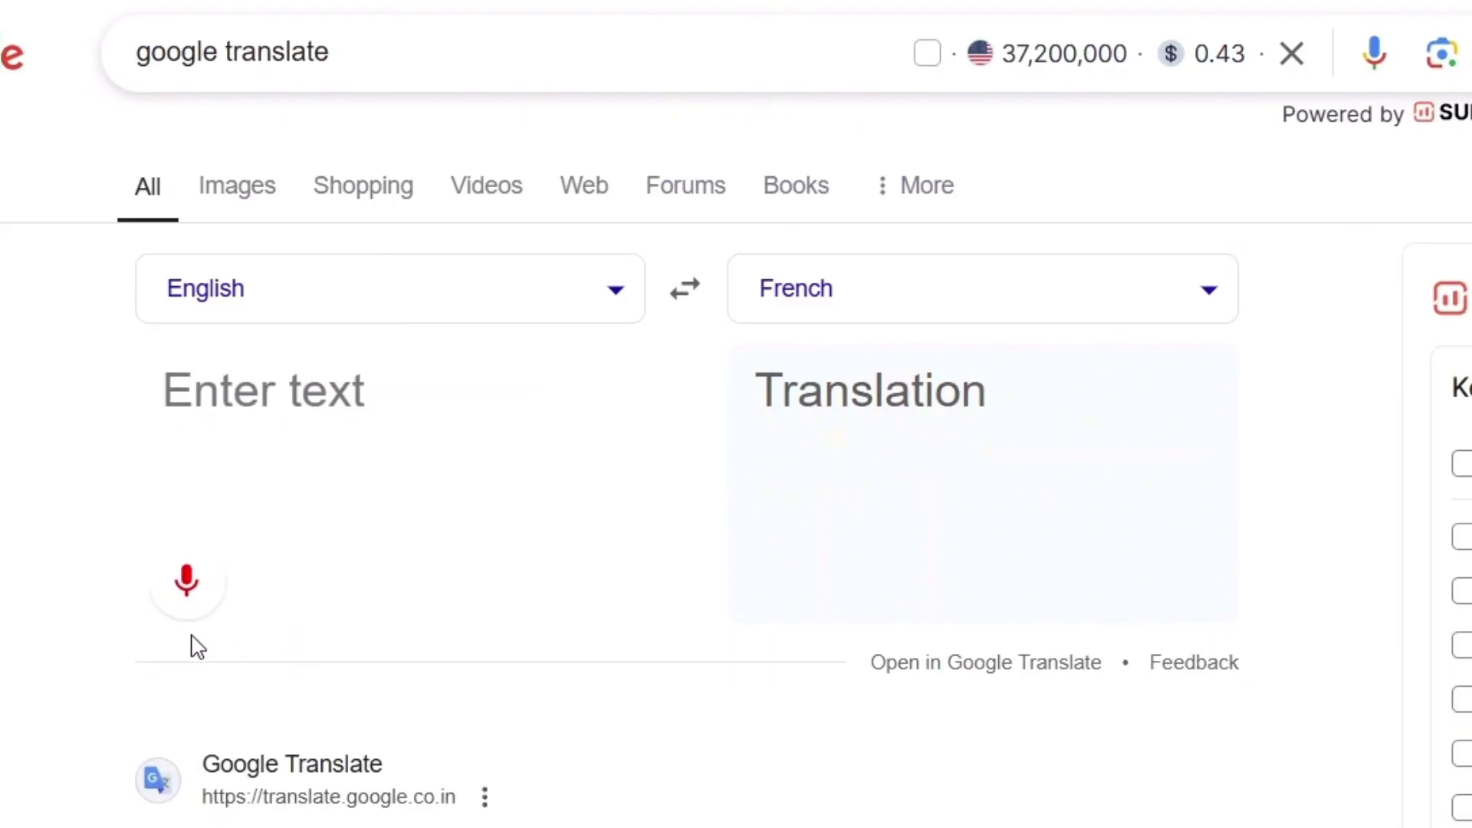